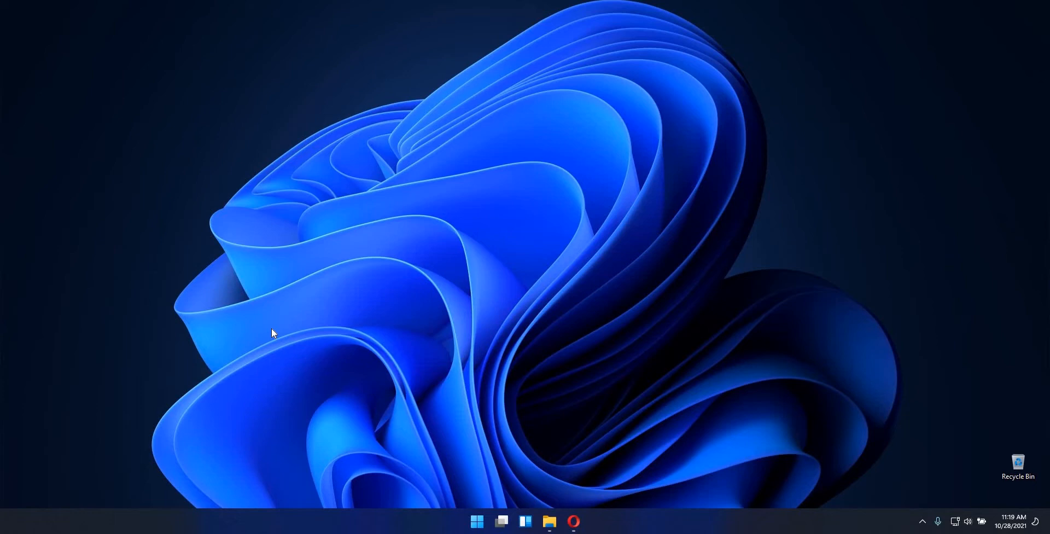
# Open Unity Hub and check the installed editor versions and the Unity releases available to add
pyautogui.click(478, 521)
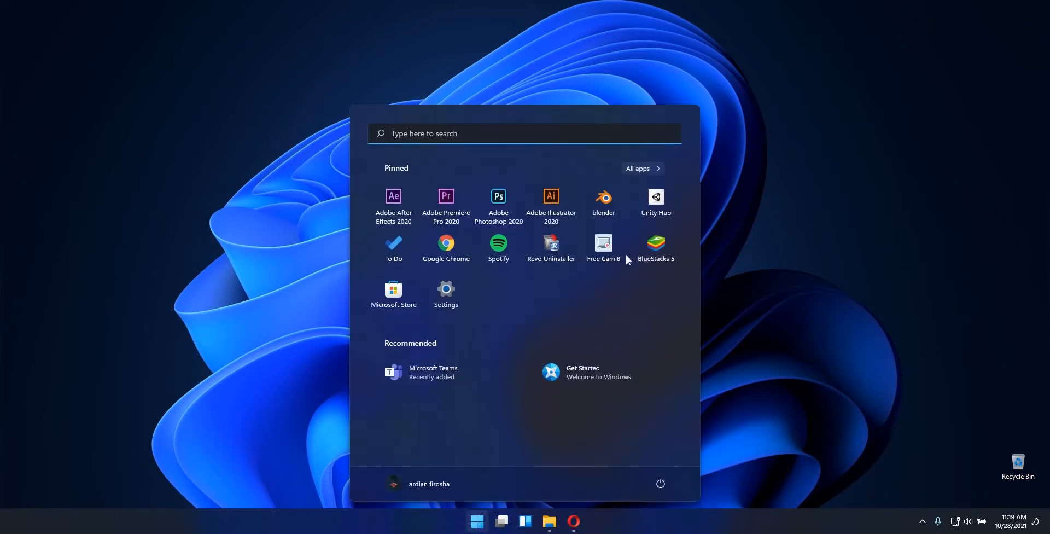
pyautogui.click(656, 207)
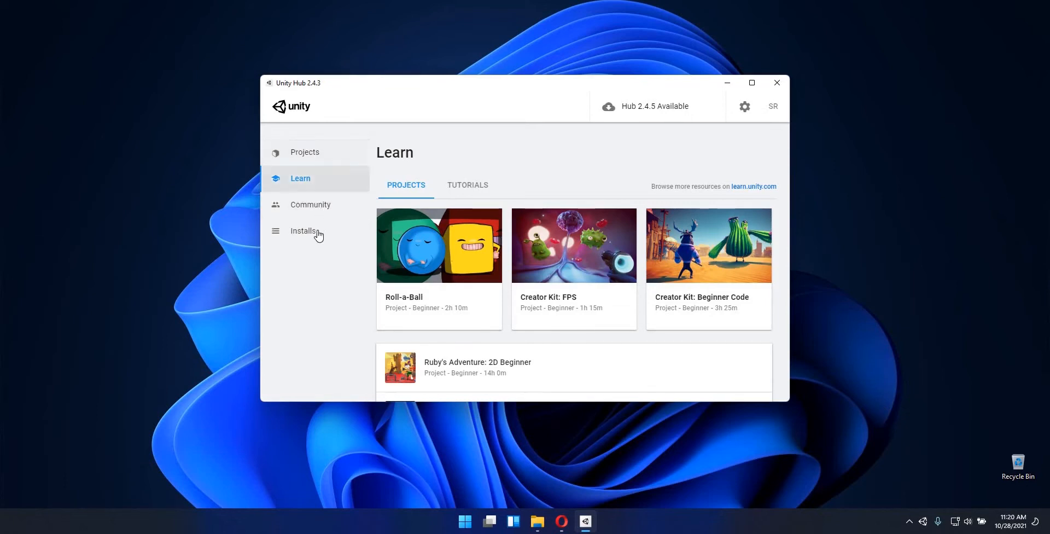
pyautogui.click(363, 236)
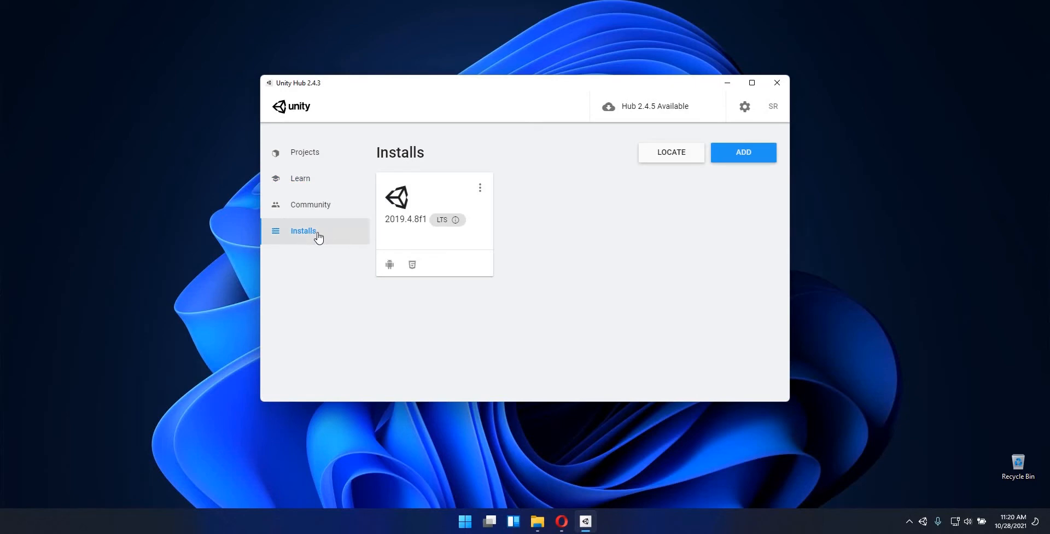
pyautogui.click(753, 157)
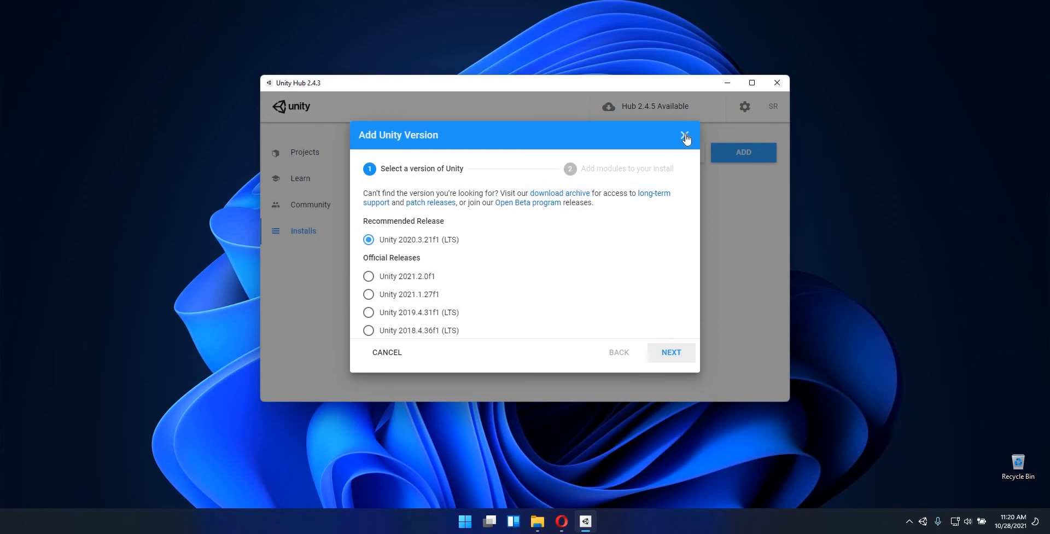
pyautogui.click(310, 157)
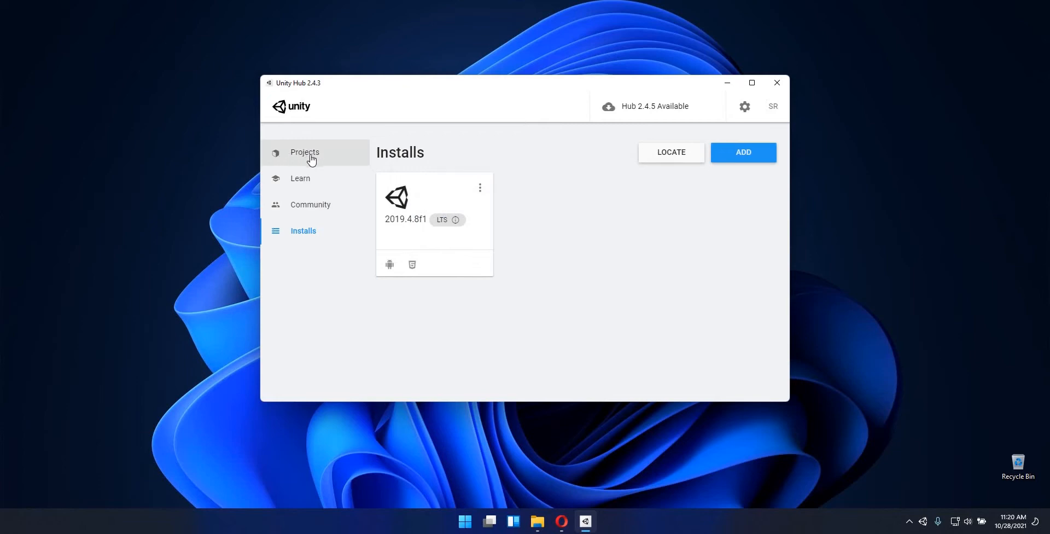
# Create a new project named AR Home from the 3D template, keeping the default location
pyautogui.click(311, 159)
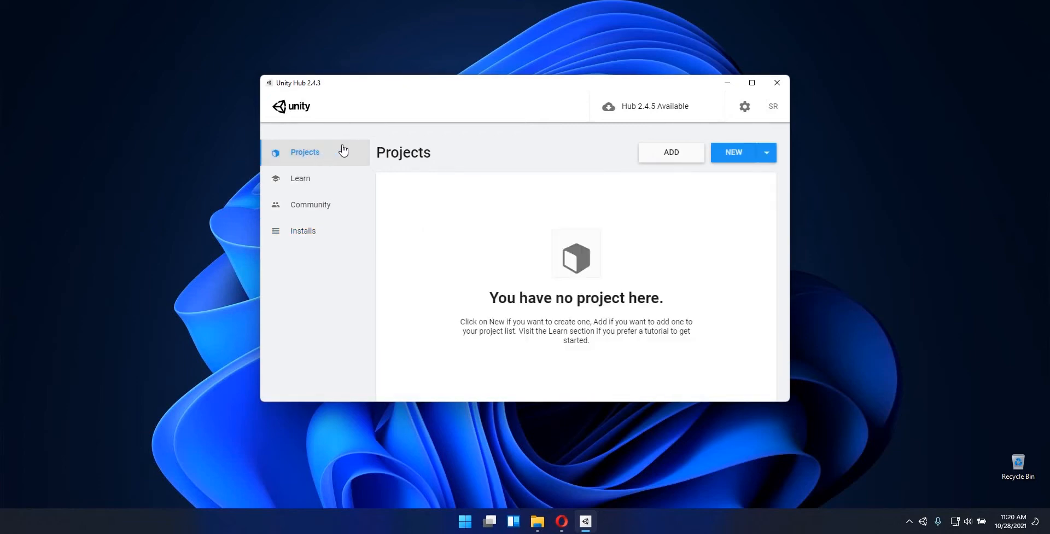
pyautogui.click(738, 157)
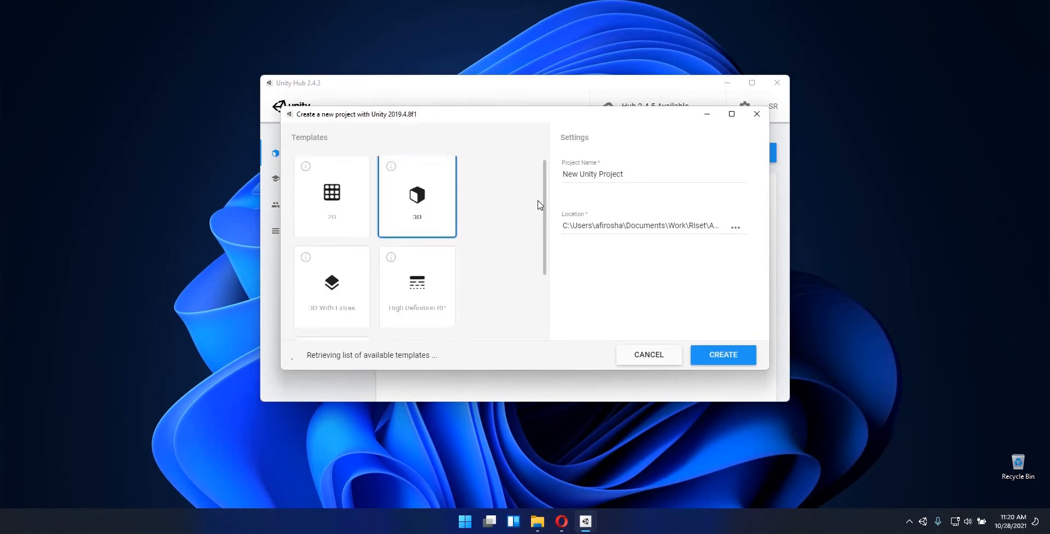
pyautogui.scroll(-1, 538, 205)
pyautogui.scroll(1, 525, 204)
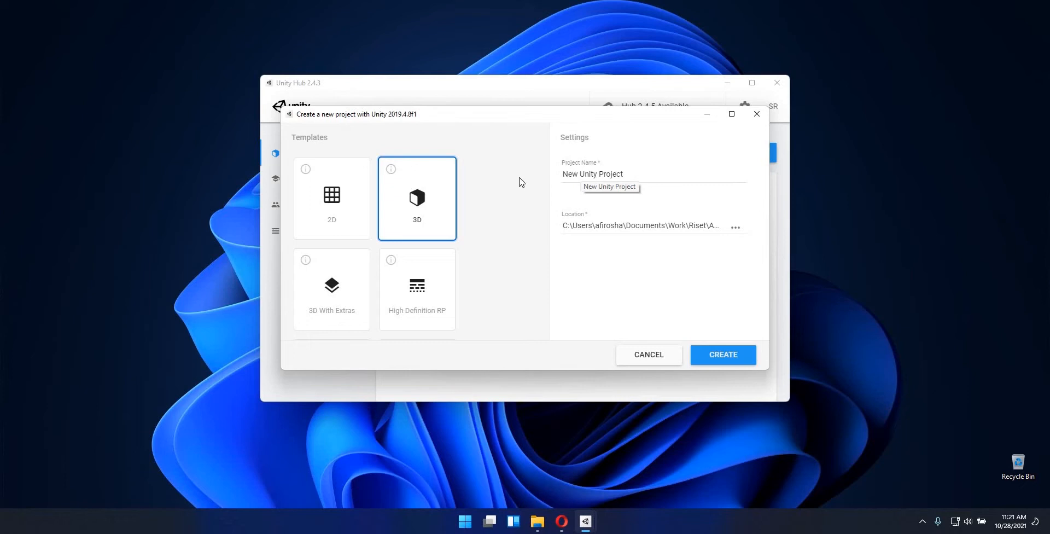
pyautogui.tripleClick(603, 174)
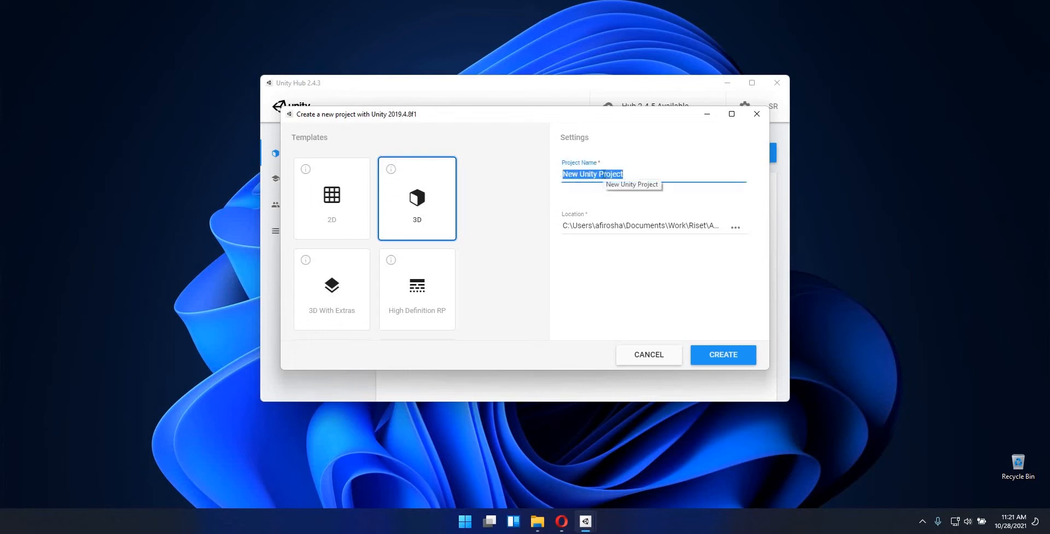
pyautogui.write('AR H')
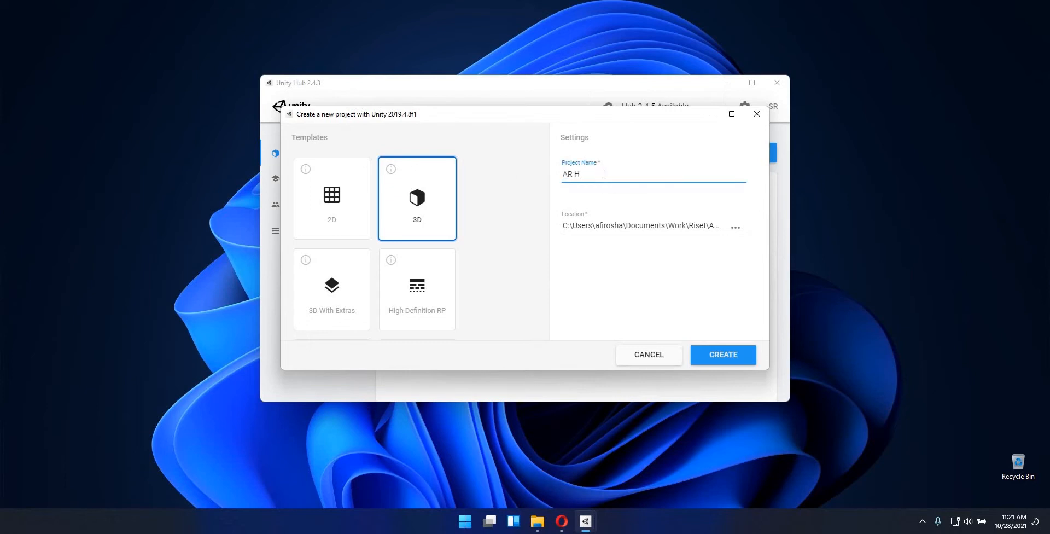
pyautogui.write('ome')
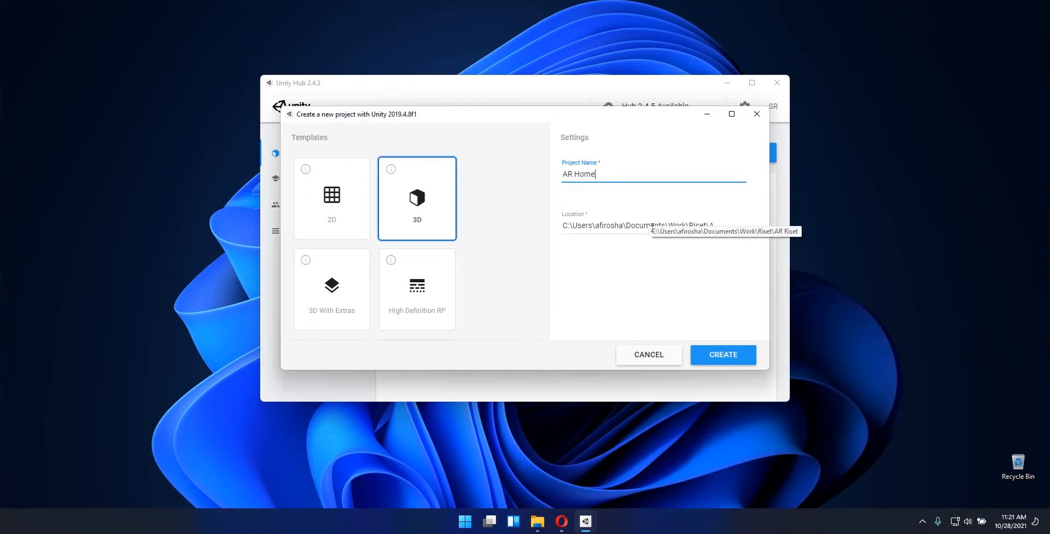
pyautogui.click(731, 362)
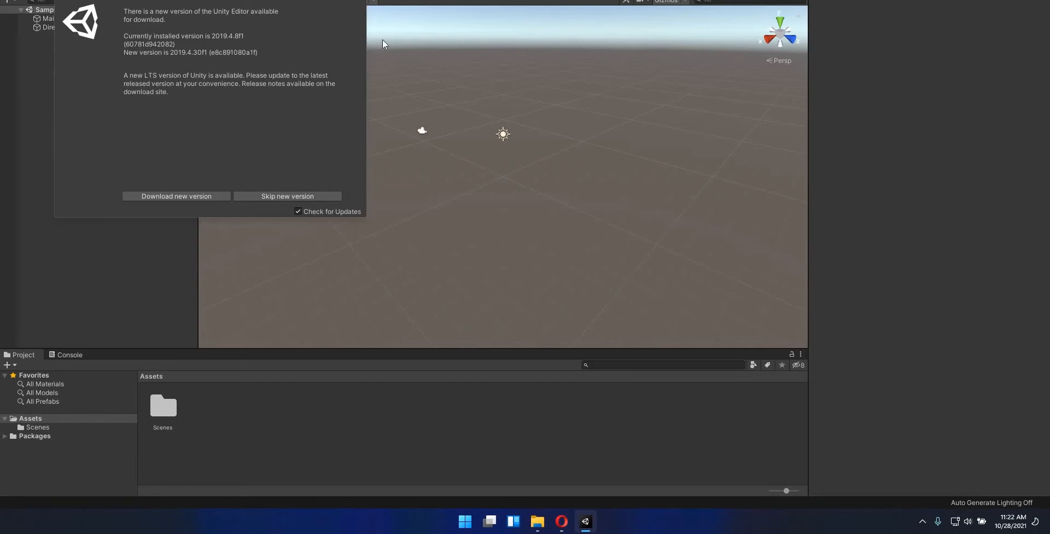
# Dismiss the editor update notice and import the Room3D model from the AR Home folder into the project's Assets
pyautogui.click(392, 51)
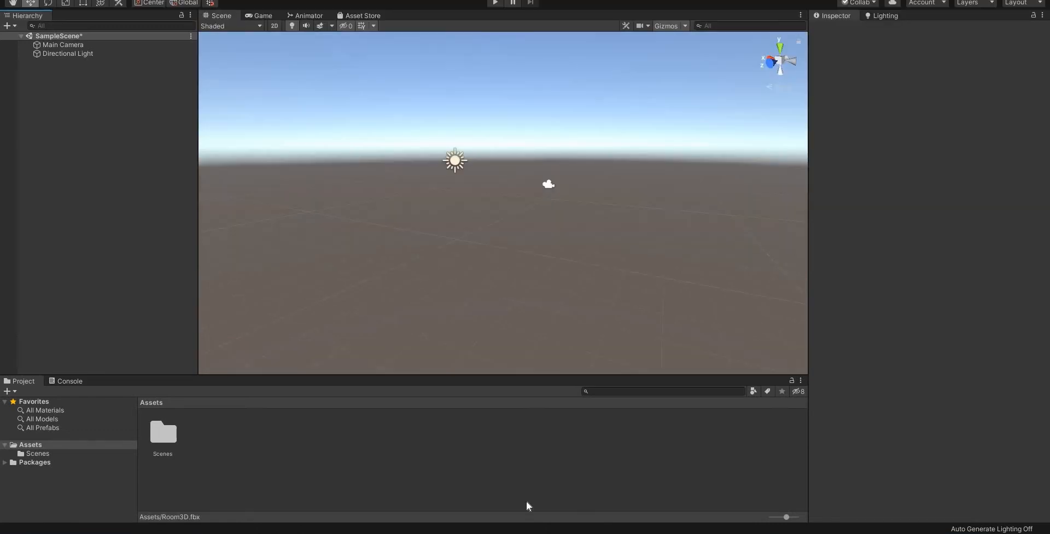
pyautogui.hotkey('alt', 'Tab')
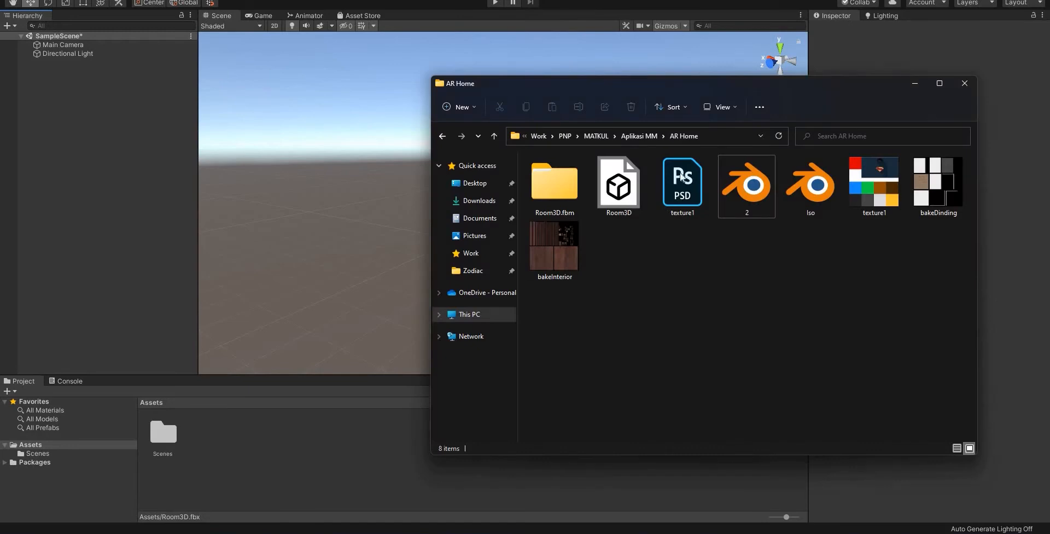
pyautogui.click(627, 197)
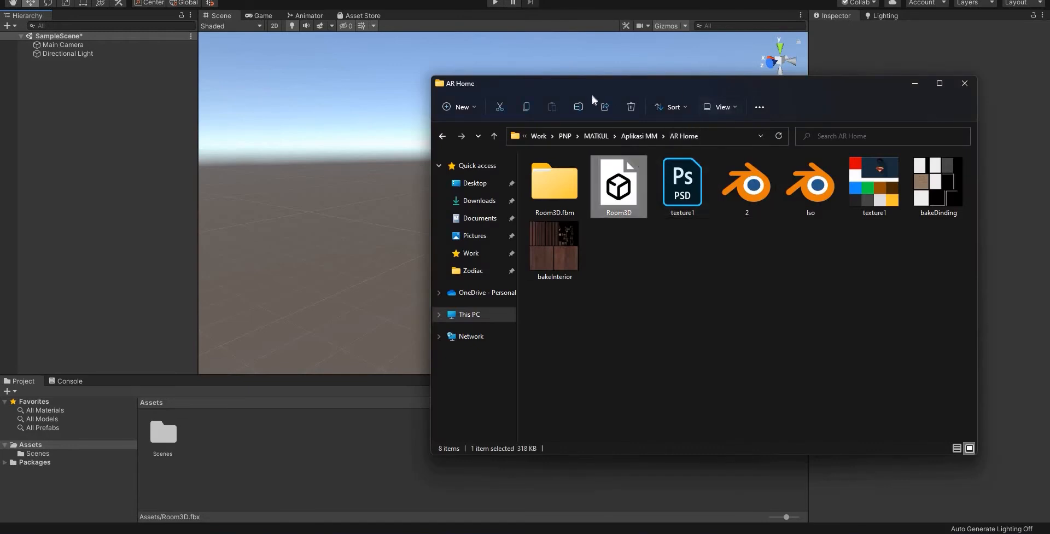
pyautogui.moveTo(731, 92); pyautogui.dragTo(592, 96)
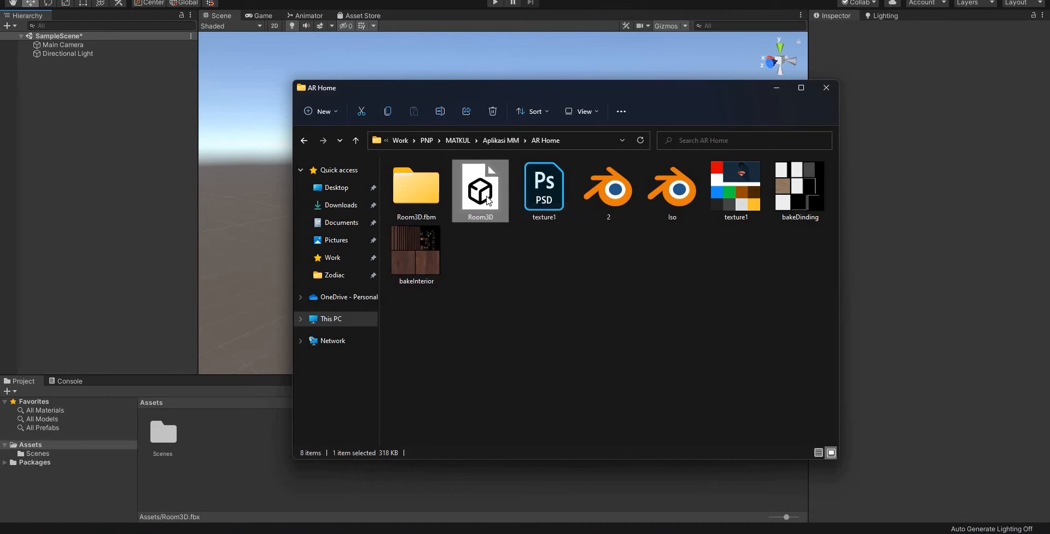
pyautogui.moveTo(491, 198); pyautogui.dragTo(241, 442)
pyautogui.moveTo(243, 441); pyautogui.dragTo(215, 438)
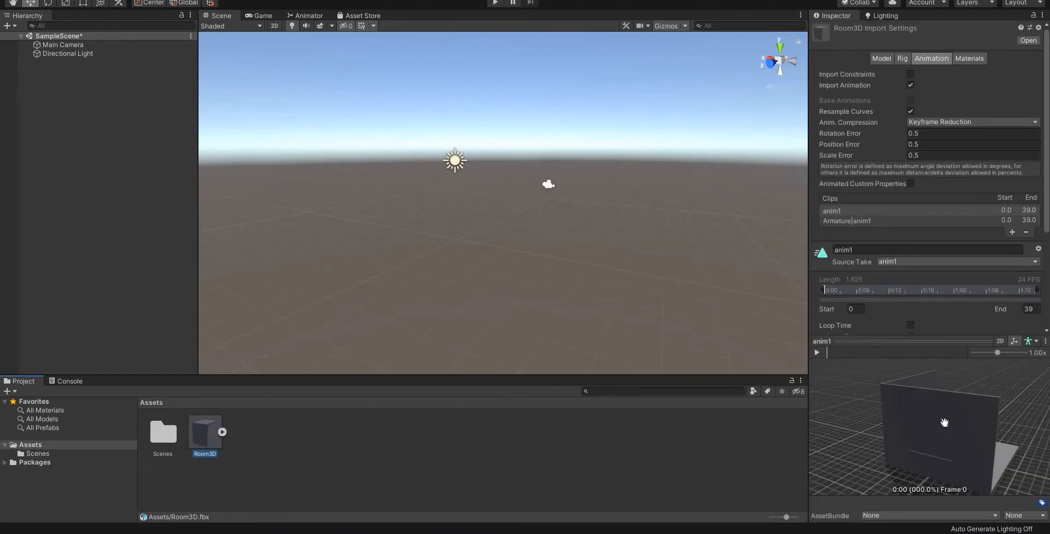
# Preview the Room3D model's anim1 clip, and add the model to SampleScene with the view framed on it
pyautogui.moveTo(917, 417); pyautogui.dragTo(820, 342)
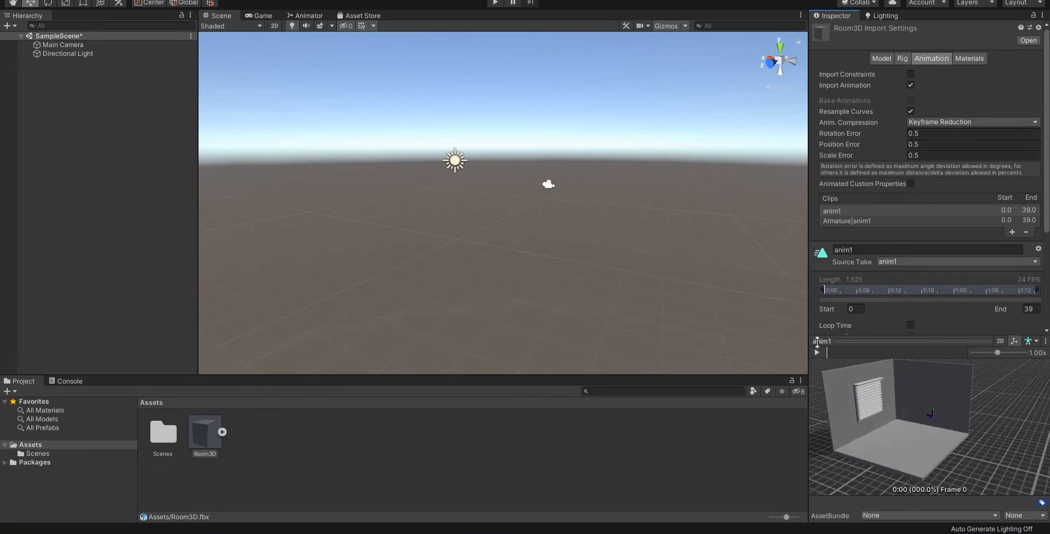
pyautogui.click(816, 353)
pyautogui.moveTo(203, 442); pyautogui.dragTo(108, 240)
pyautogui.moveTo(67, 139); pyautogui.dragTo(68, 143)
pyautogui.press('f')
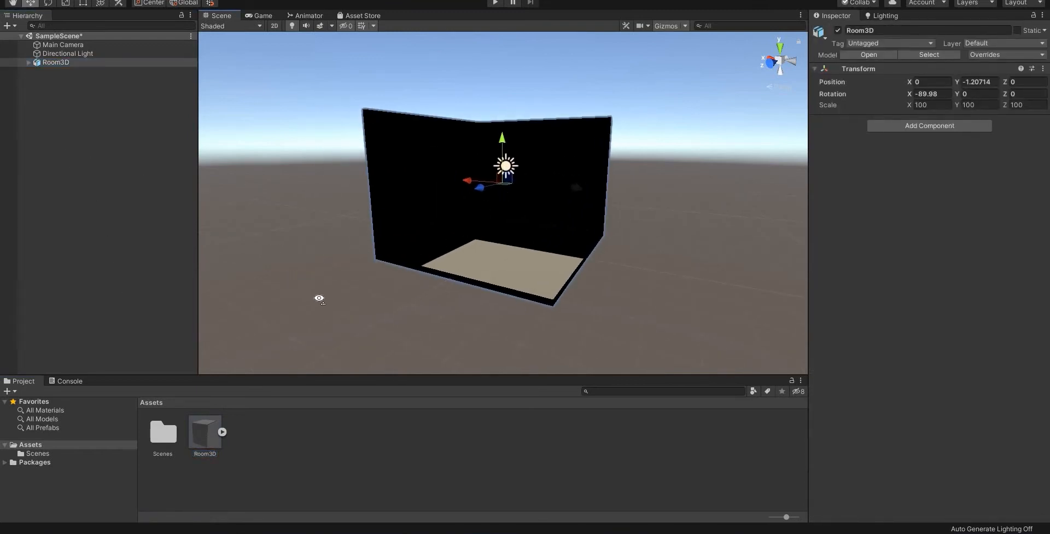
# Move the Directional Light out of the room to about X -7.13, Y 4.08
pyautogui.keyDown('alt'); pyautogui.moveTo(356, 152); pyautogui.dragTo(246, 148); pyautogui.keyUp('alt')
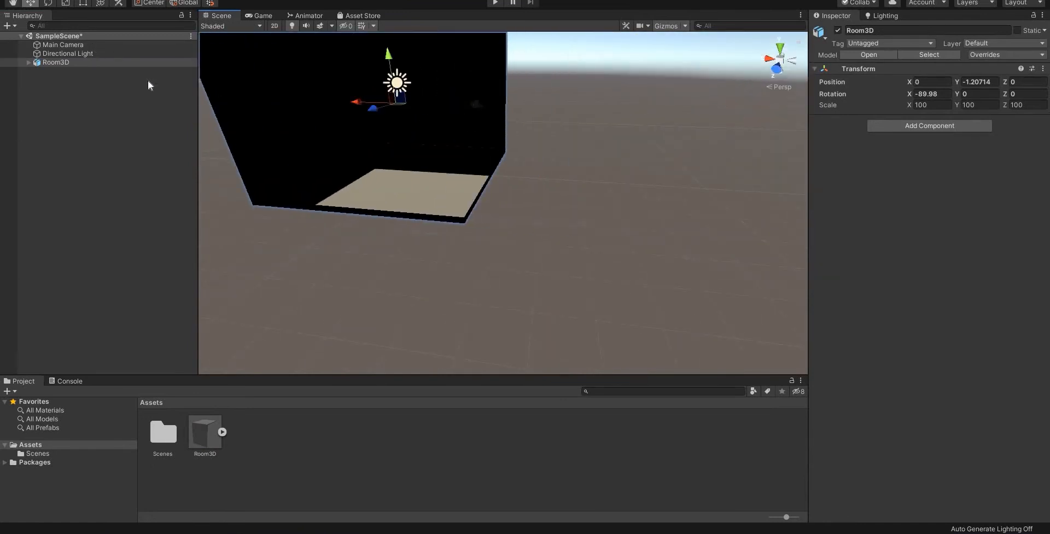
pyautogui.click(109, 54)
pyautogui.moveTo(357, 82); pyautogui.dragTo(557, 110)
pyautogui.scroll(-3, 564, 88)
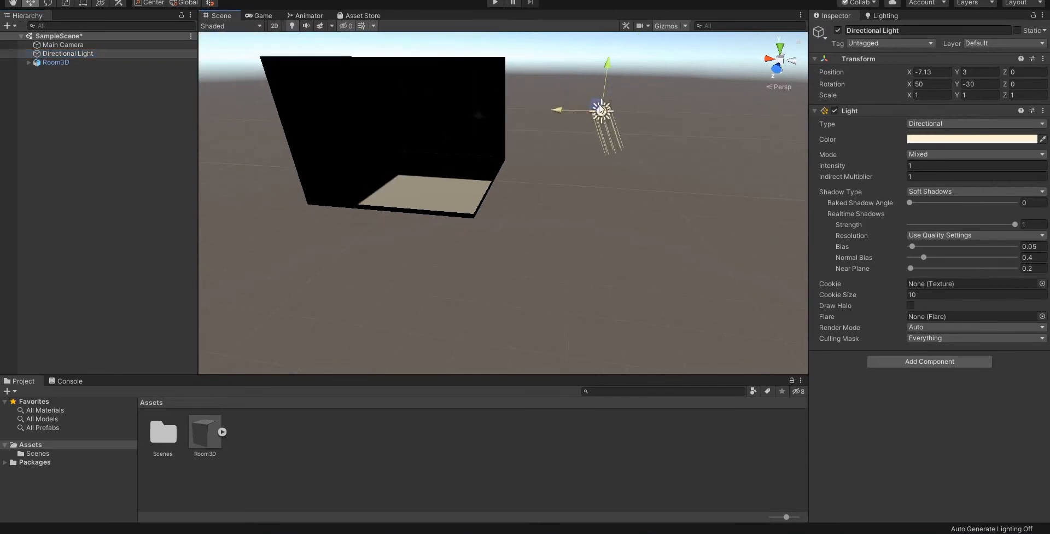
pyautogui.moveTo(611, 57); pyautogui.dragTo(608, 34)
pyautogui.moveTo(609, 33); pyautogui.dragTo(603, 77, button='middle')
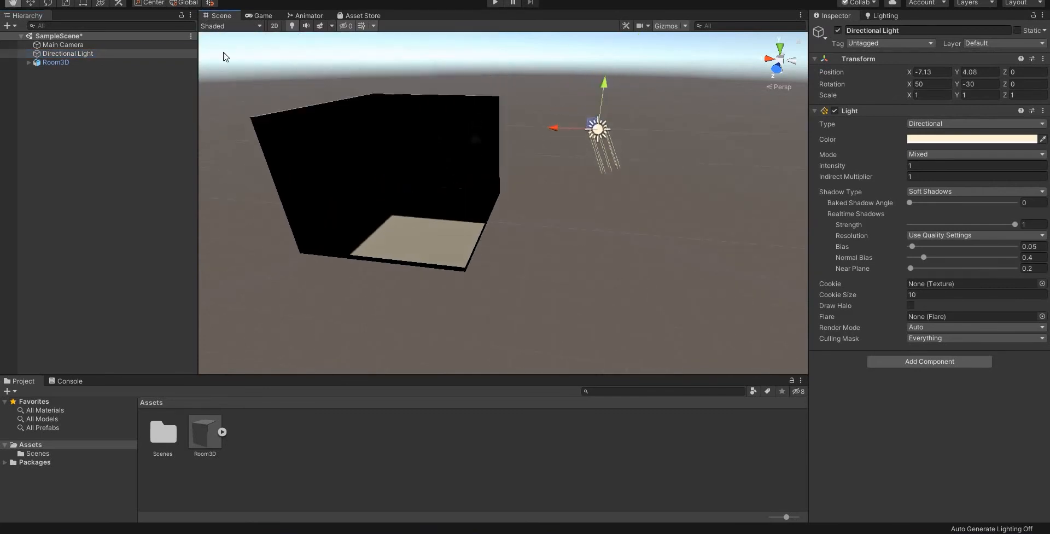
# Rotate the Directional Light to about 139 degrees on Y to face the room's interior, and move it to about X -8.57, Y 5.31
pyautogui.click(48, 4)
pyautogui.moveTo(621, 189)
pyautogui.mouseDown()
pyautogui.moveTo(549, 189)
pyautogui.moveTo(490, 133)
pyautogui.moveTo(536, 123)
pyautogui.moveTo(458, 131)
pyautogui.moveTo(628, 186)
pyautogui.moveTo(561, 185)
pyautogui.moveTo(636, 183)
pyautogui.mouseUp()
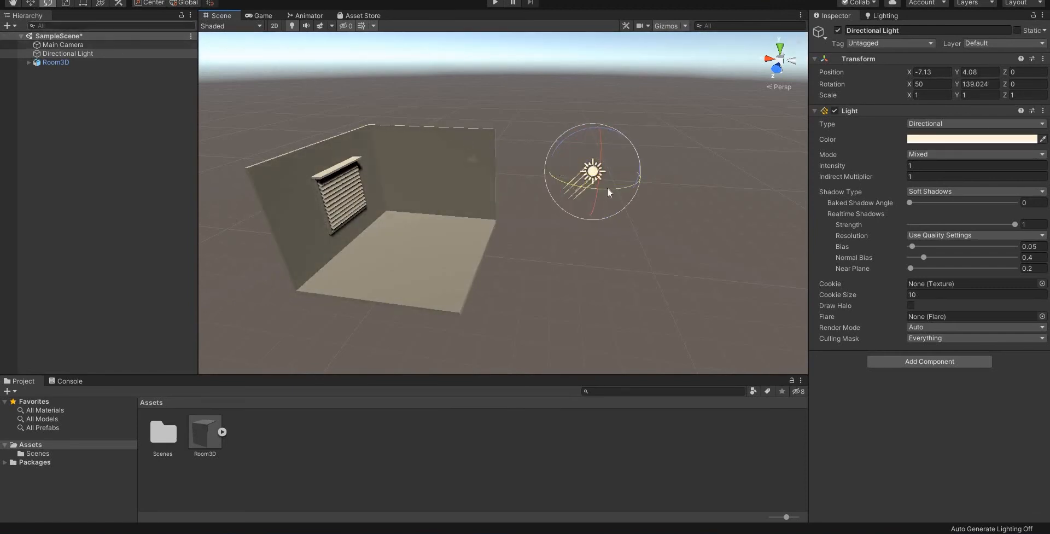
pyautogui.press('w')
pyautogui.moveTo(586, 163); pyautogui.dragTo(638, 130)
pyautogui.moveTo(641, 210); pyautogui.dragTo(443, 336, button='middle')
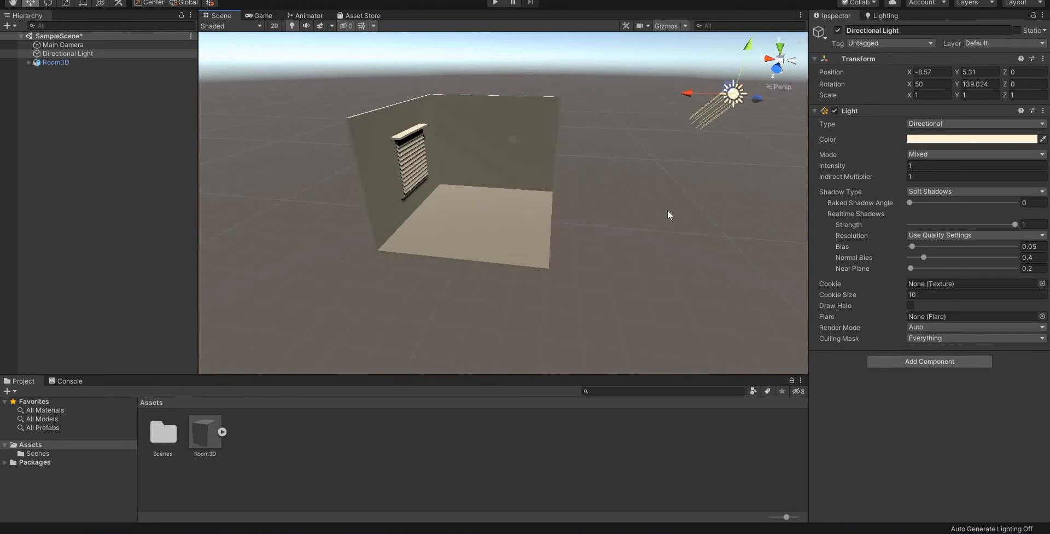
# Create a folder named Material in the project's Assets
pyautogui.click(214, 432)
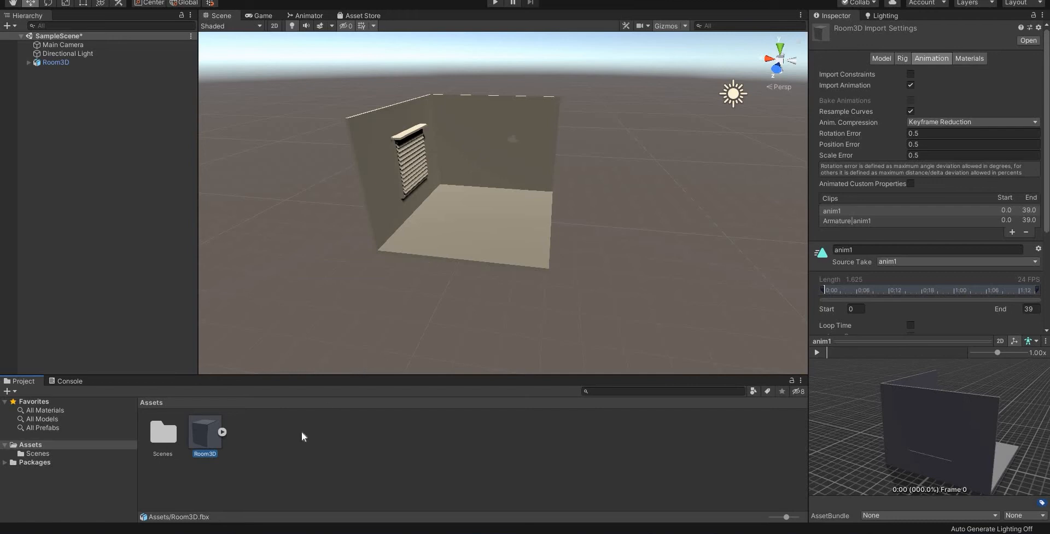
pyautogui.rightClick(336, 440)
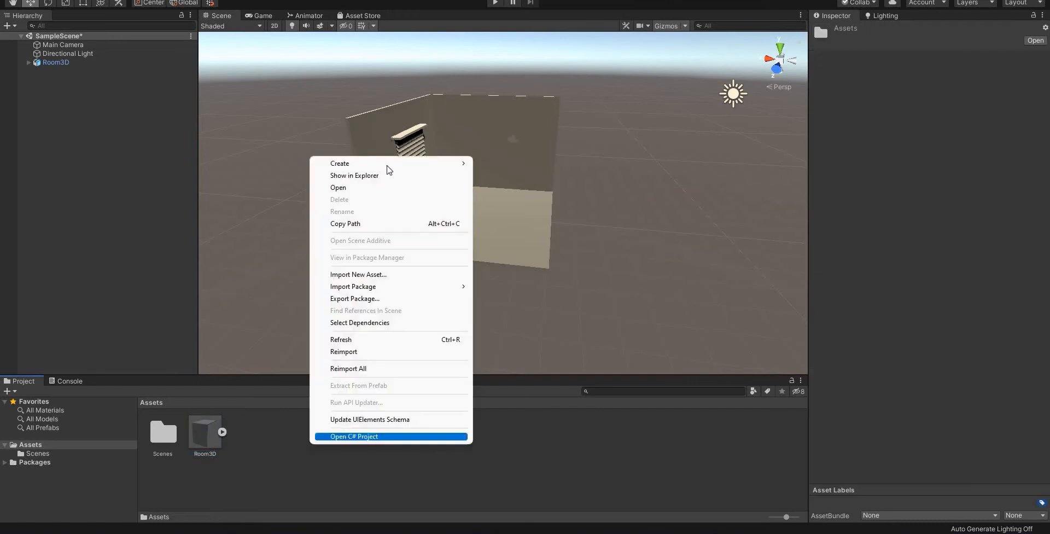
pyautogui.moveTo(448, 164)
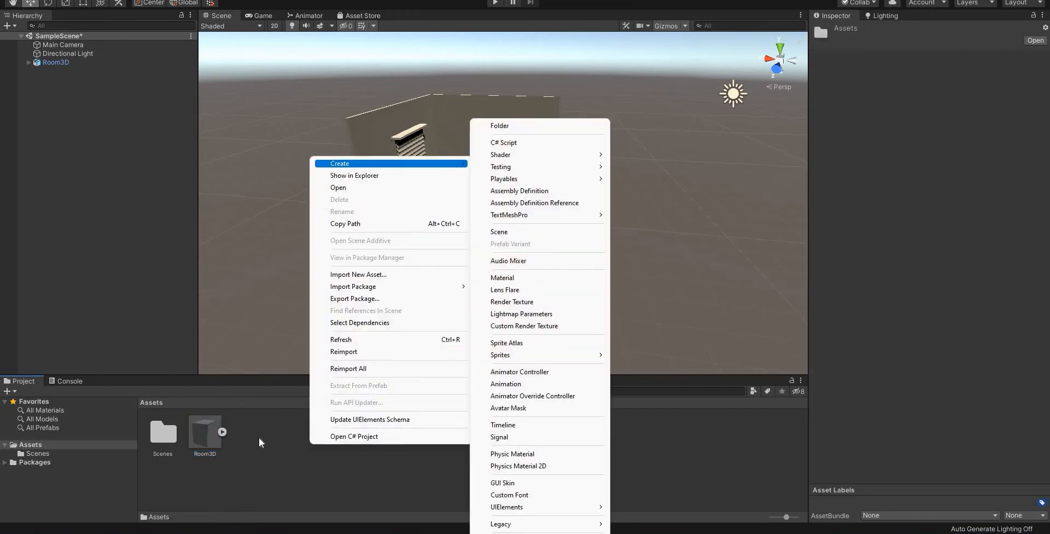
pyautogui.click(259, 441)
pyautogui.rightClick(315, 446)
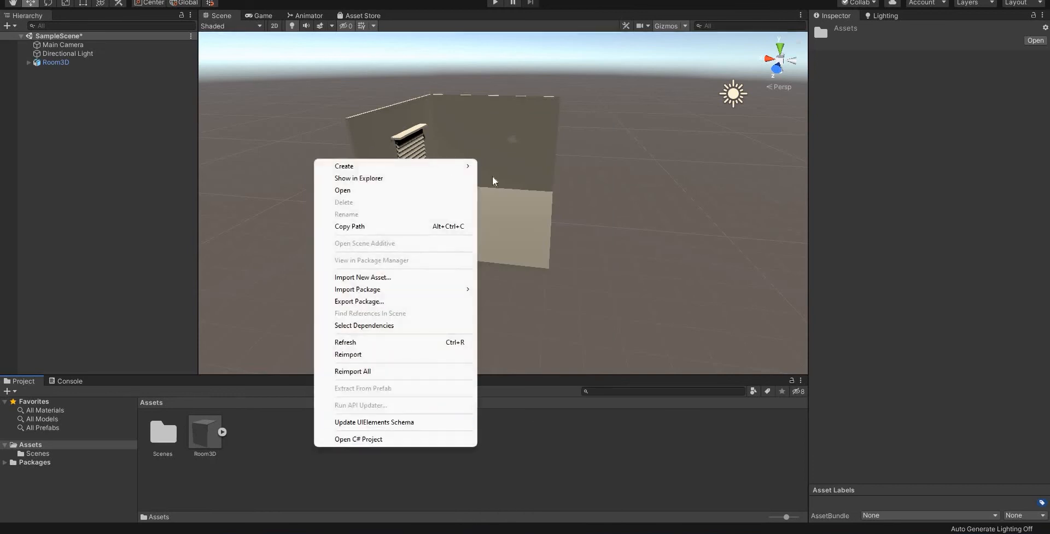
pyautogui.moveTo(448, 166)
pyautogui.click(504, 127)
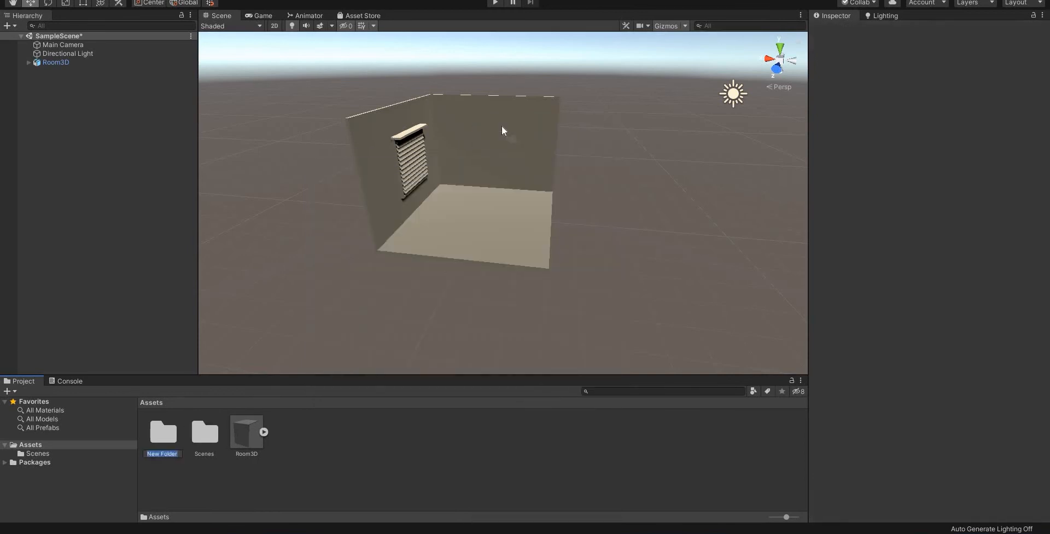
pyautogui.write('Material')
pyautogui.press('Return')
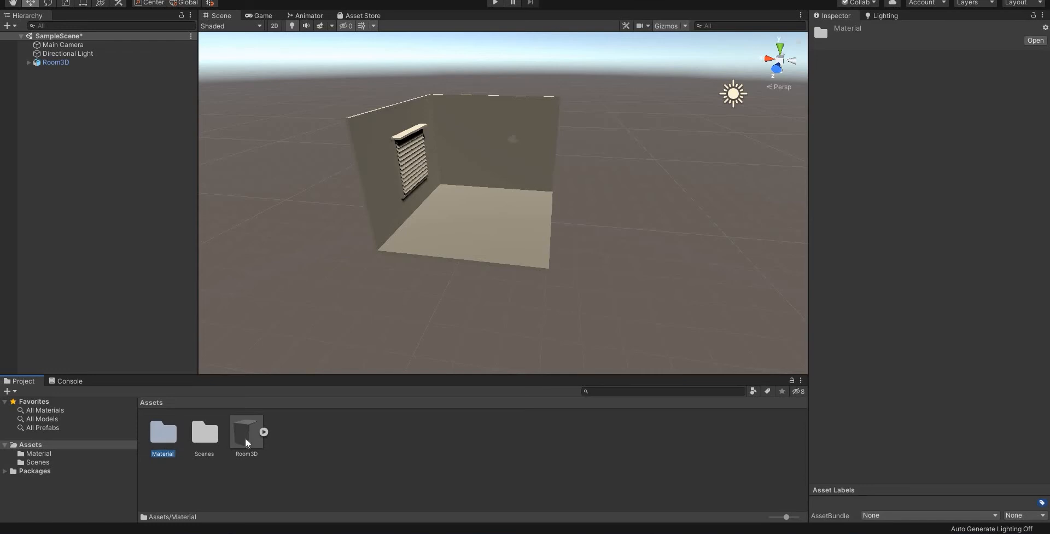
# Extract the Room3D model's embedded materials into the project's Assets/Material folder
pyautogui.click(270, 438)
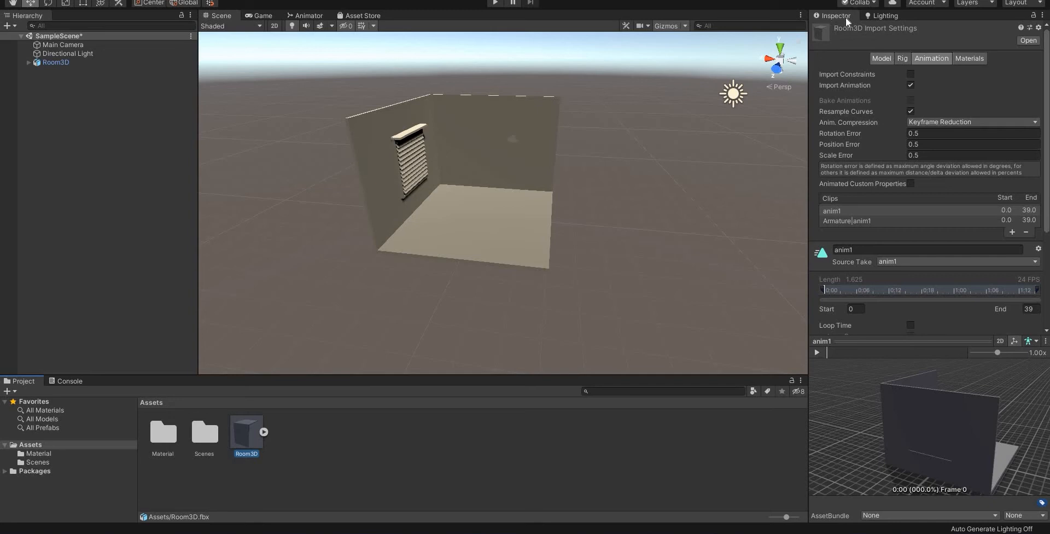
pyautogui.click(973, 61)
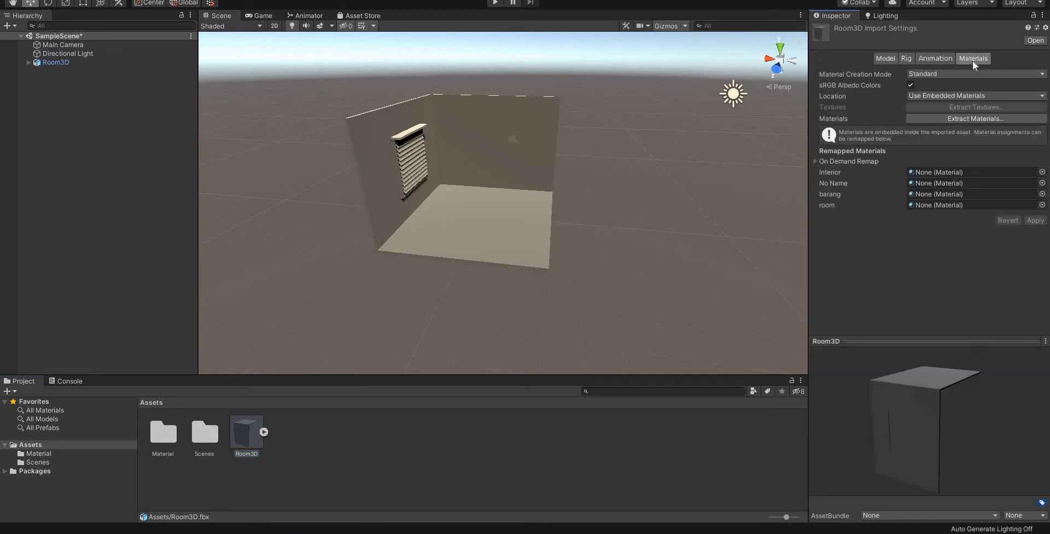
pyautogui.click(969, 118)
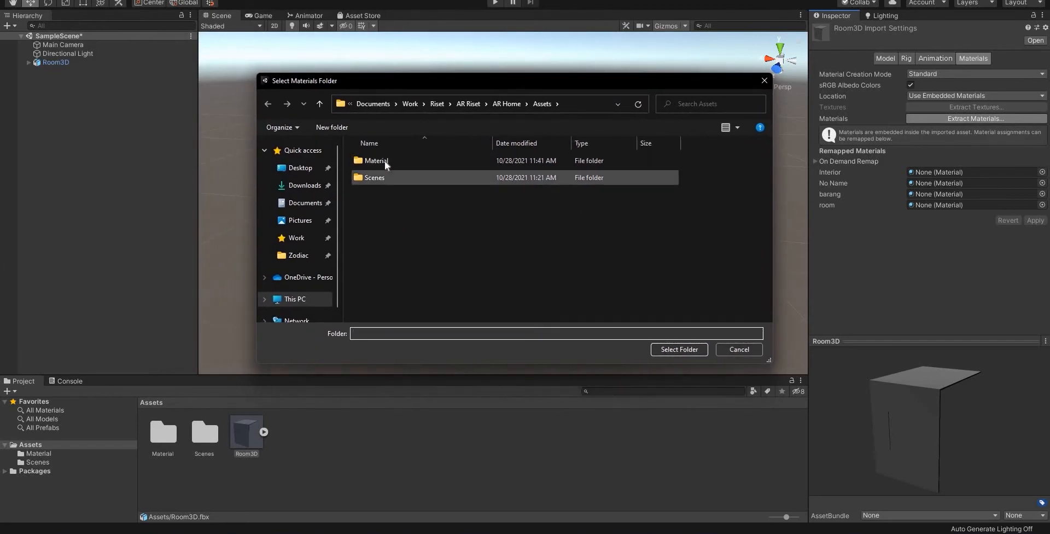
pyautogui.click(385, 160)
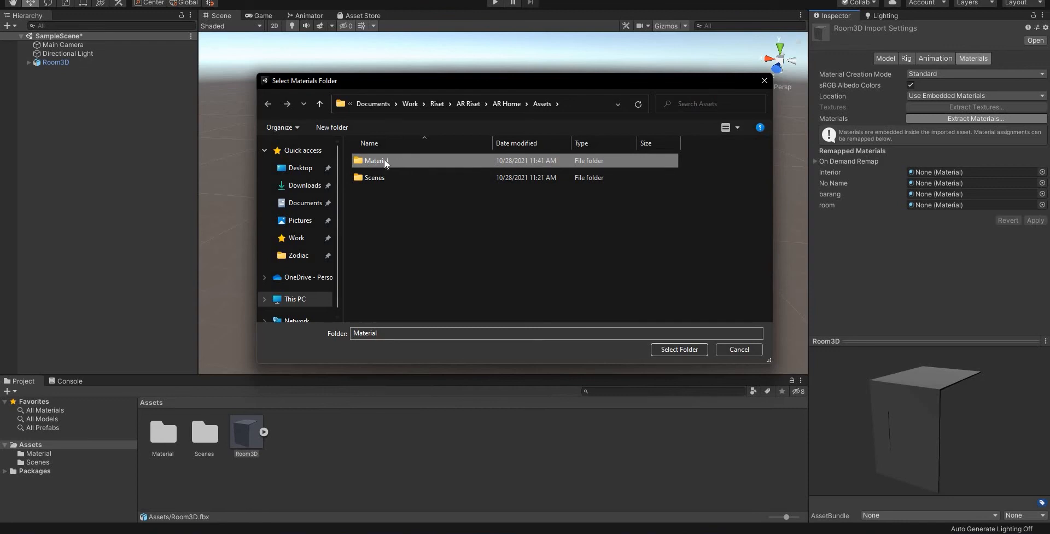
pyautogui.click(675, 352)
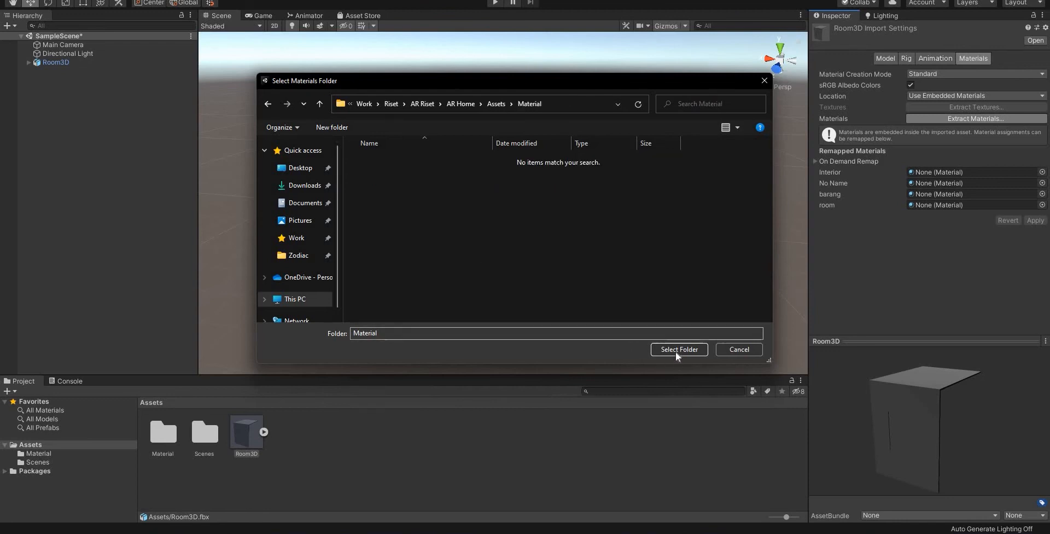
pyautogui.click(675, 352)
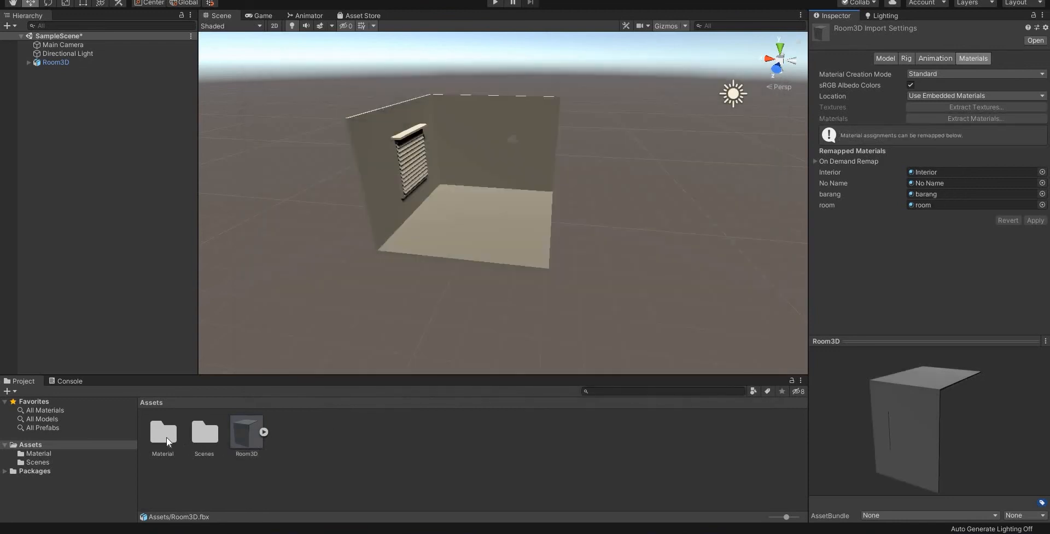
# Look through the extracted barang, Interior, No Name and room materials in the Material folder
pyautogui.doubleClick(167, 437)
pyautogui.press('Left')
pyautogui.press('Left')
pyautogui.press('Left')
pyautogui.press('Left')
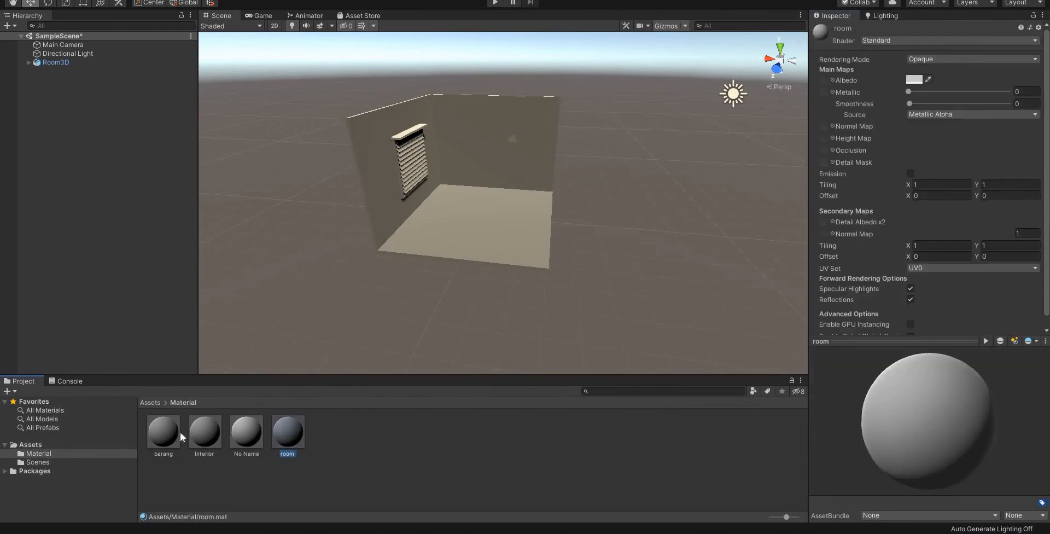
pyautogui.press('Right')
pyautogui.press('Right')
pyautogui.press('Right')
pyautogui.click(242, 435)
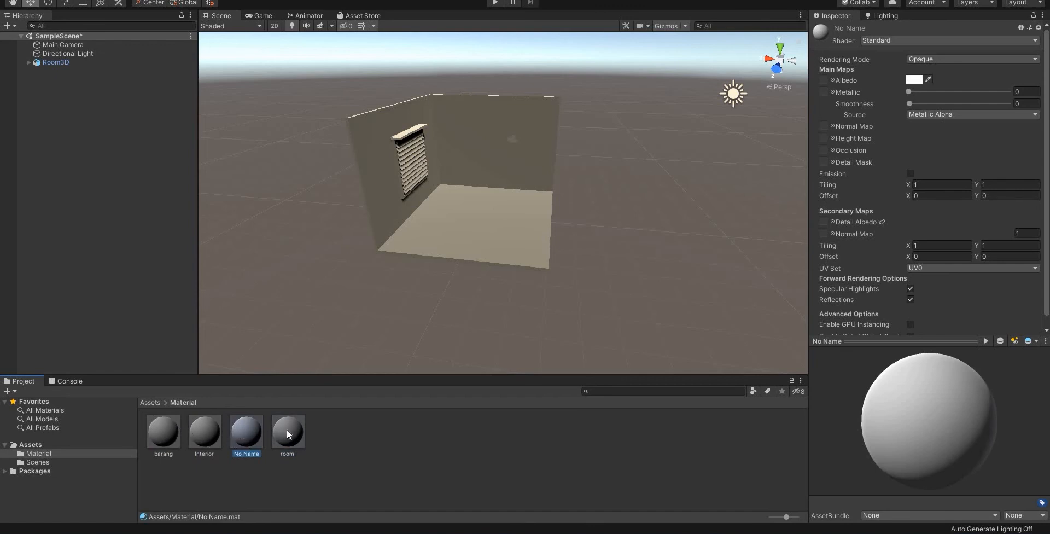
pyautogui.press('Left')
pyautogui.press('Left')
pyautogui.press('Right')
pyautogui.press('Right')
pyautogui.press('Right')
pyautogui.click(340, 484)
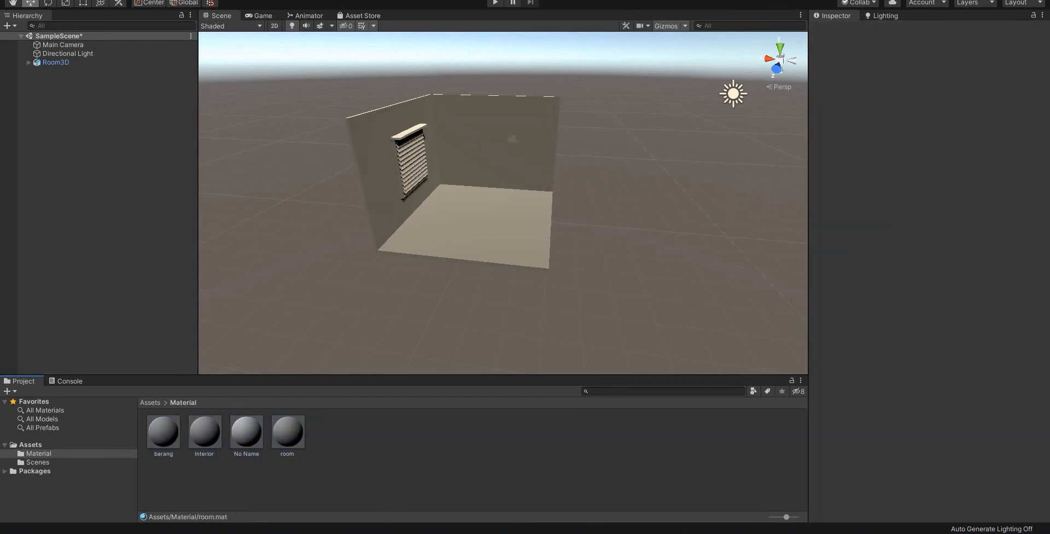
# Import the bakeDinding, bakeInterior and texture1 images from the Room3D.fbm folder into the project's Material folder
pyautogui.hotkey('alt', 'Tab')
pyautogui.doubleClick(438, 203)
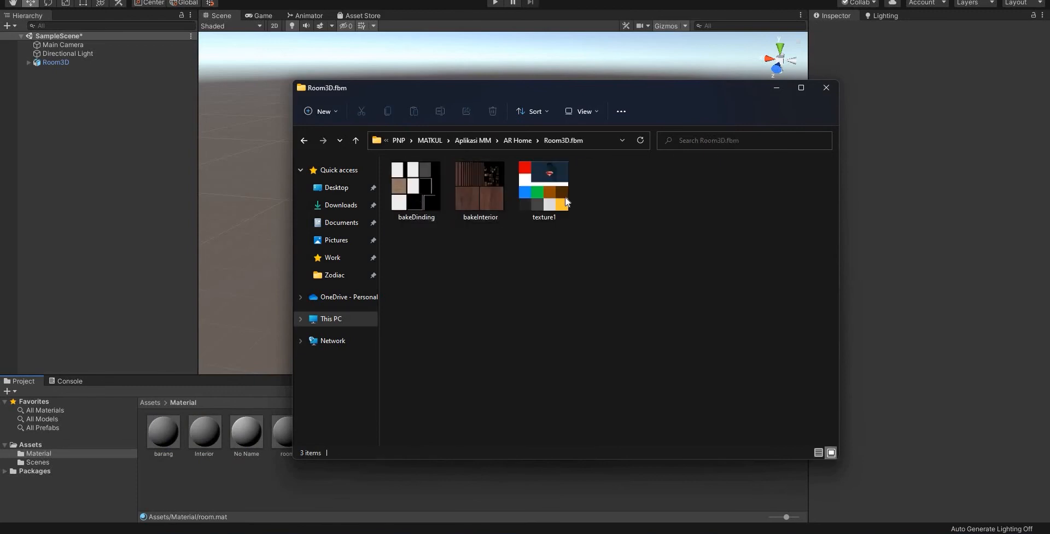
pyautogui.press('Right')
pyautogui.press('Left')
pyautogui.press('Right')
pyautogui.press('Right')
pyautogui.moveTo(563, 292); pyautogui.dragTo(386, 158)
pyautogui.moveTo(572, 92); pyautogui.dragTo(718, 45)
pyautogui.click(723, 237)
pyautogui.moveTo(748, 235); pyautogui.dragTo(547, 164)
pyautogui.moveTo(563, 142); pyautogui.dragTo(361, 457)
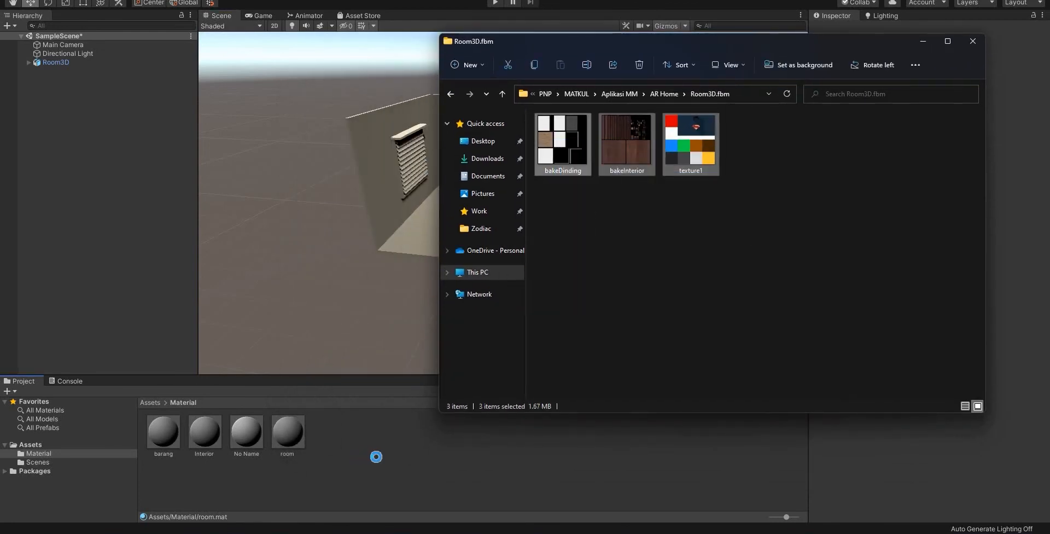
pyautogui.click(381, 461)
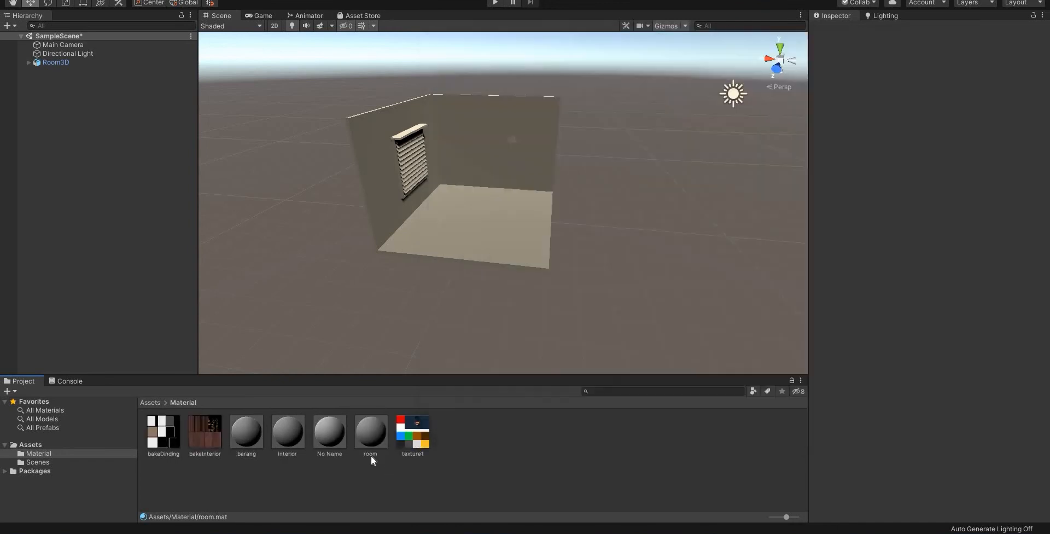
# Assign the texture1 image as the Albedo map of the barang material
pyautogui.click(255, 435)
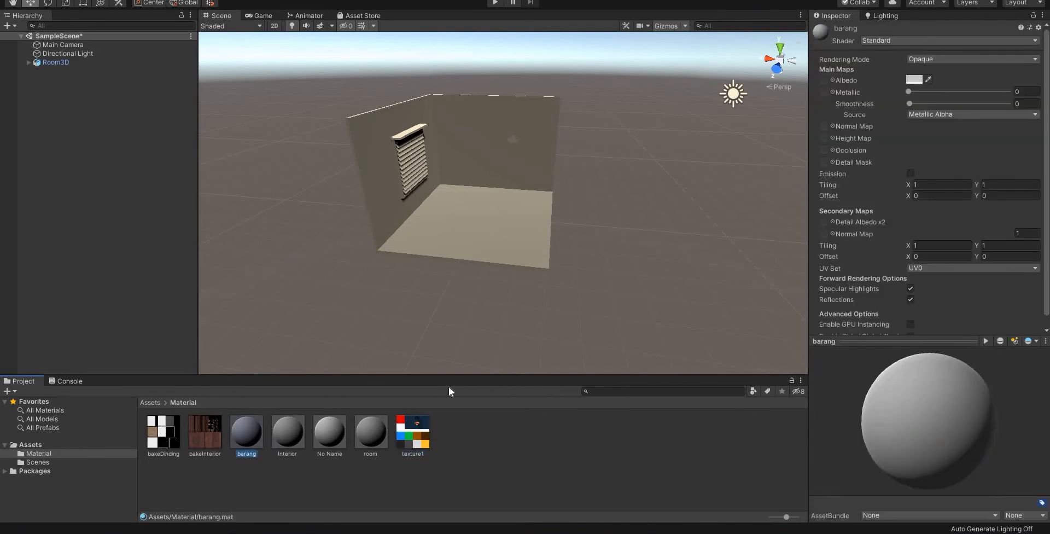
pyautogui.click(927, 59)
pyautogui.click(877, 41)
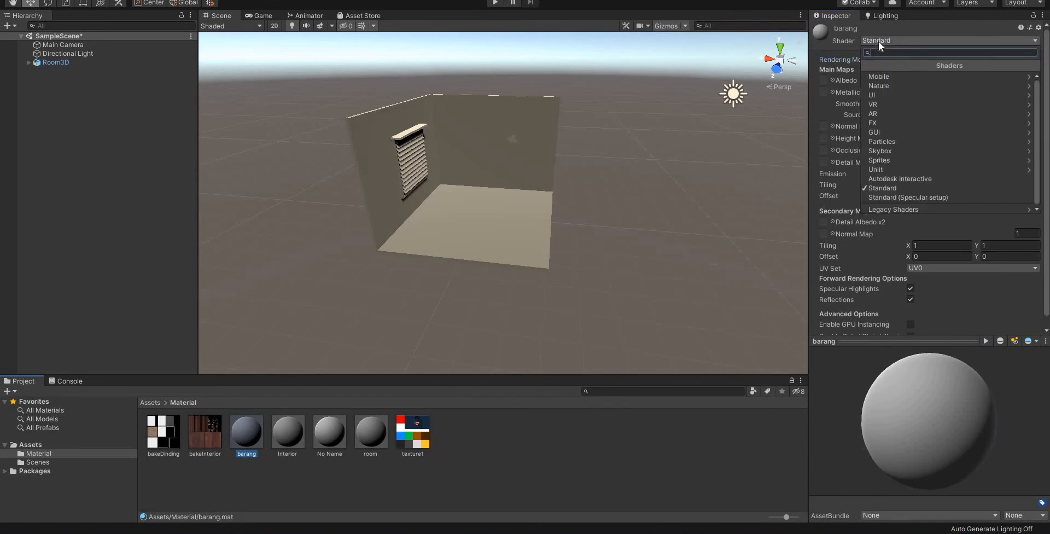
pyautogui.press('Escape')
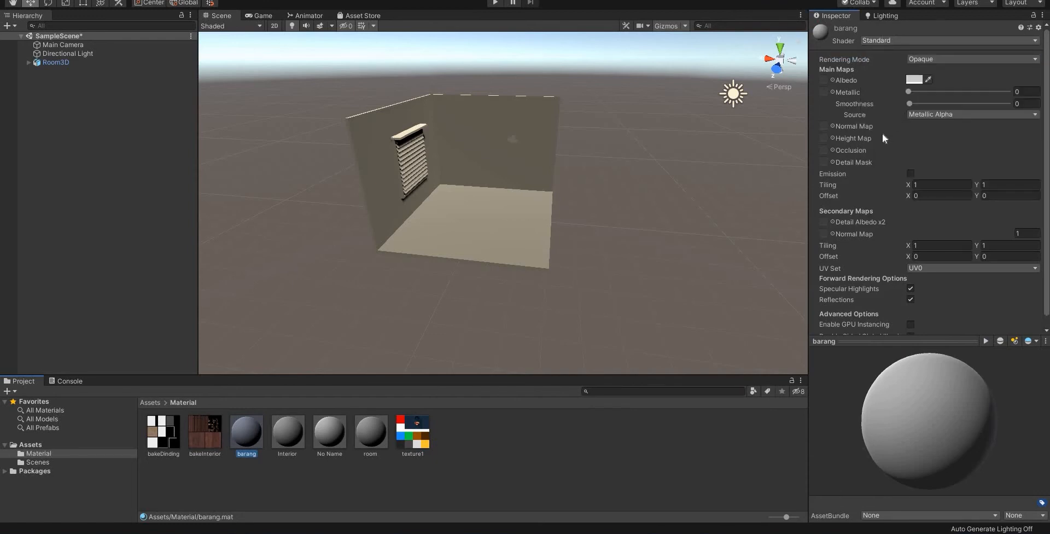
pyautogui.click(832, 80)
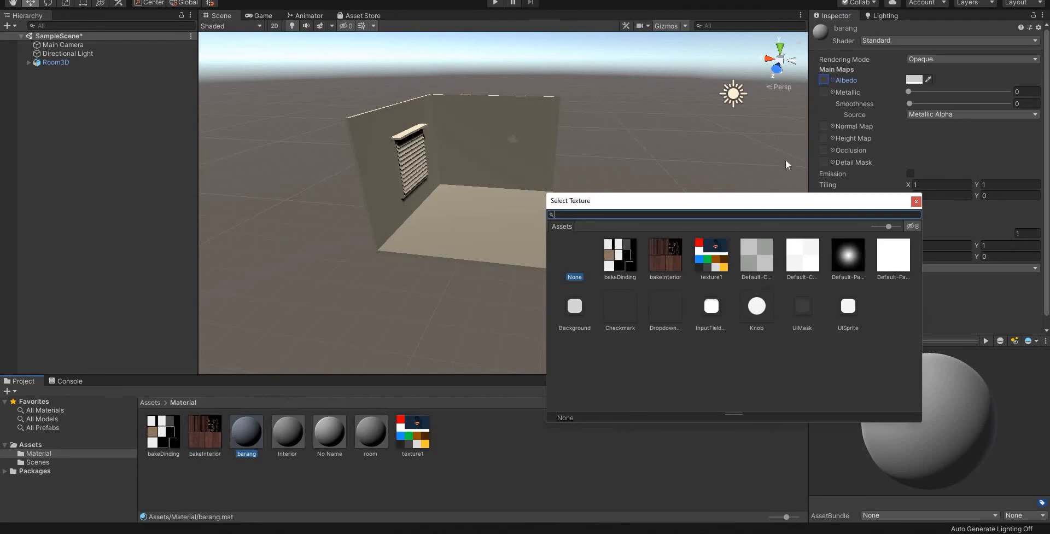
pyautogui.click(711, 257)
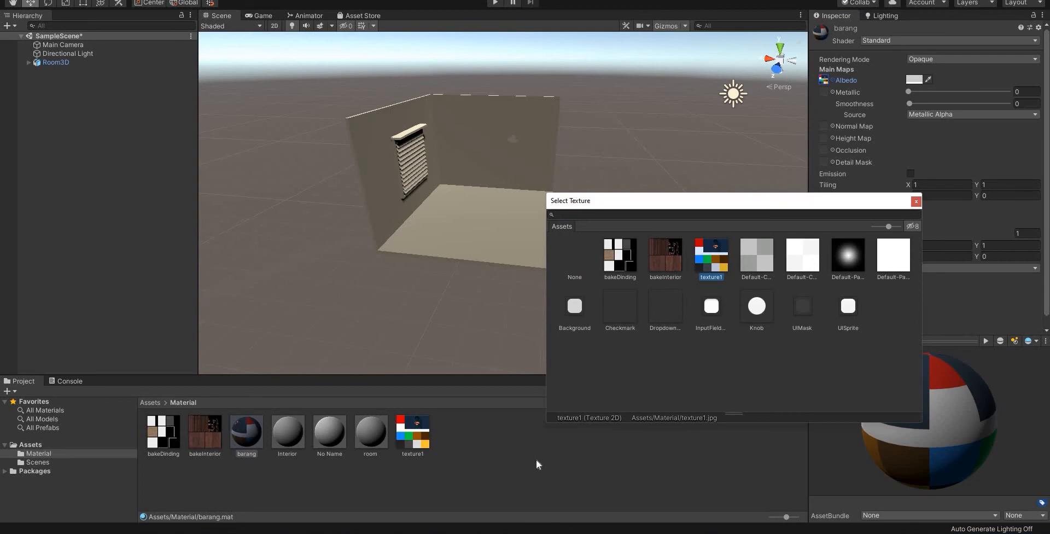
pyautogui.click(565, 383)
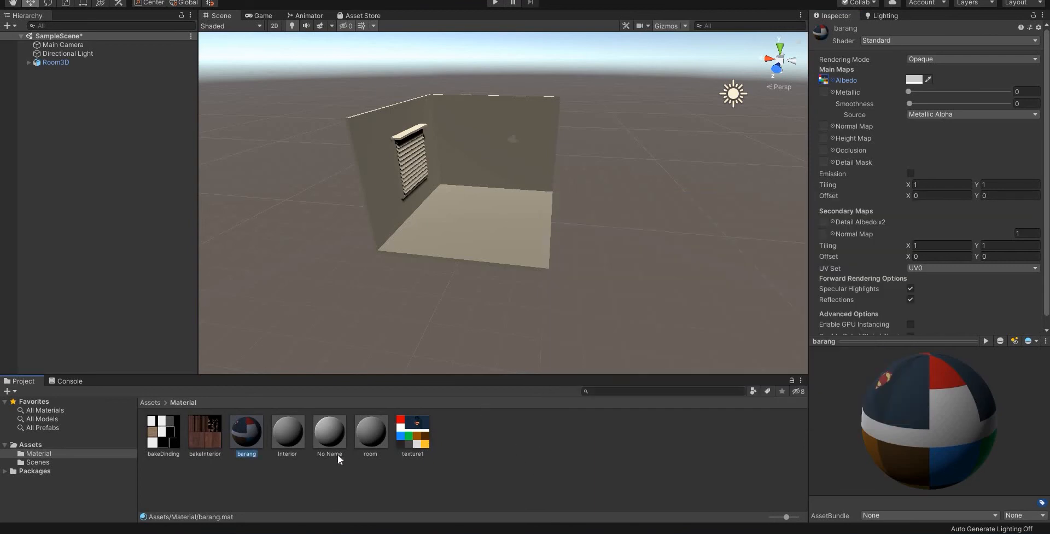
# Assign the bakeInterior image as the Albedo map of the Interior material
pyautogui.click(290, 435)
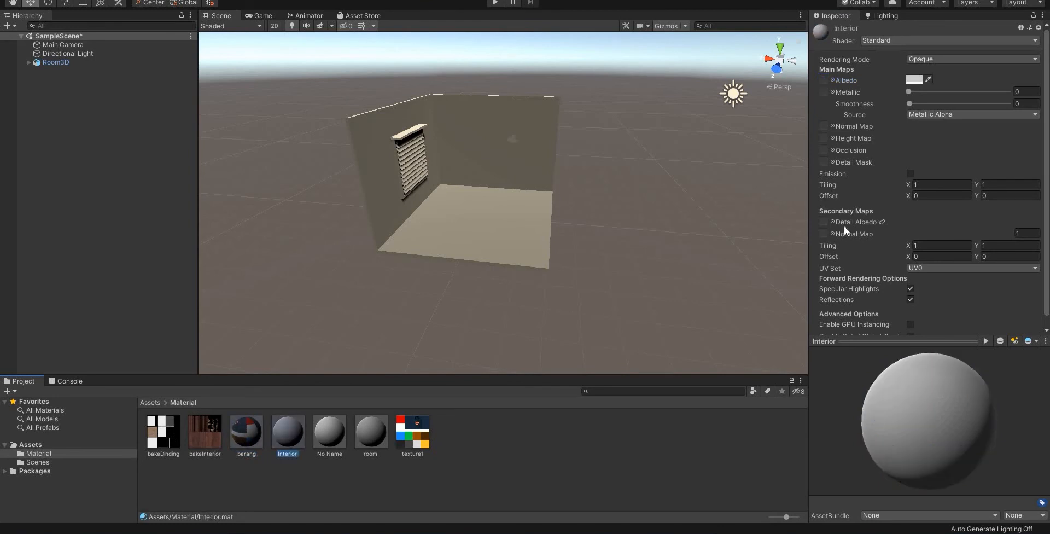
pyautogui.click(832, 79)
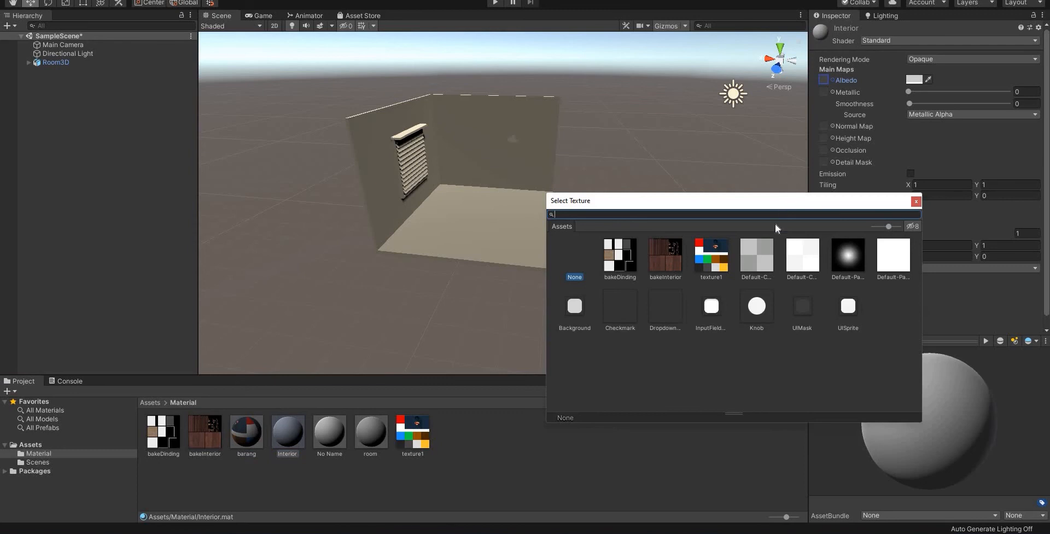
pyautogui.click(670, 267)
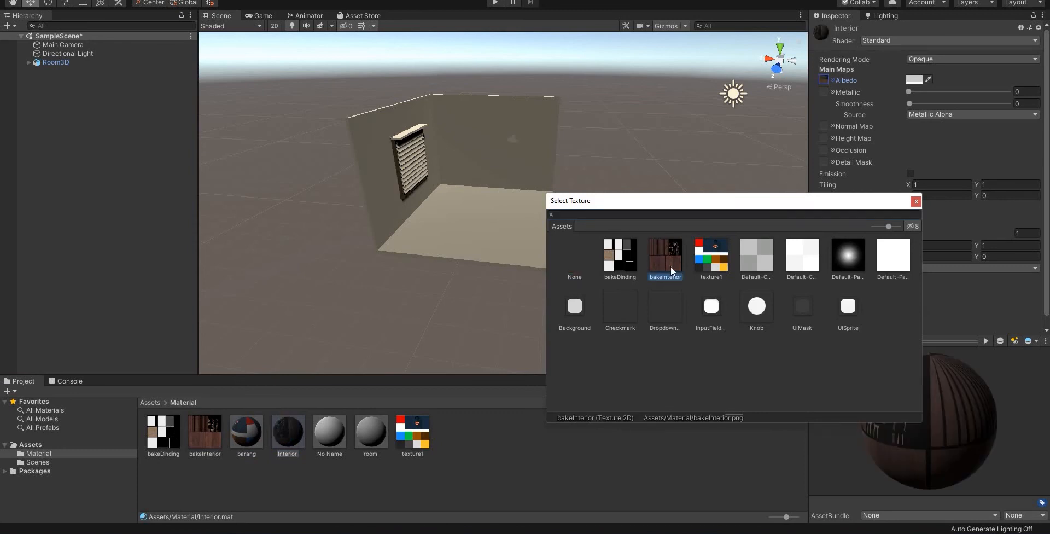
pyautogui.click(628, 265)
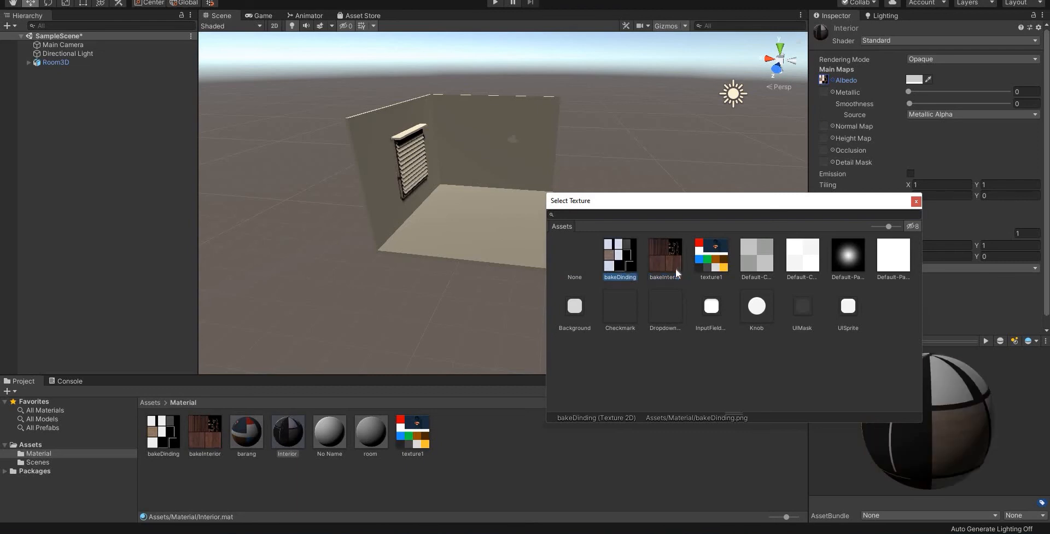
pyautogui.click(675, 268)
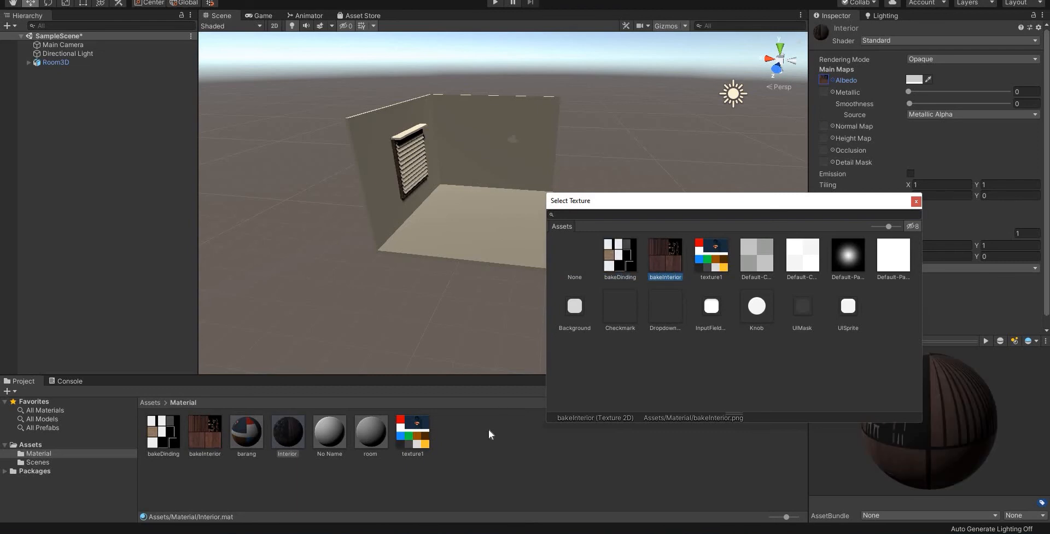
# Assign the bakeDinding image as the Albedo map of the room material
pyautogui.click(375, 433)
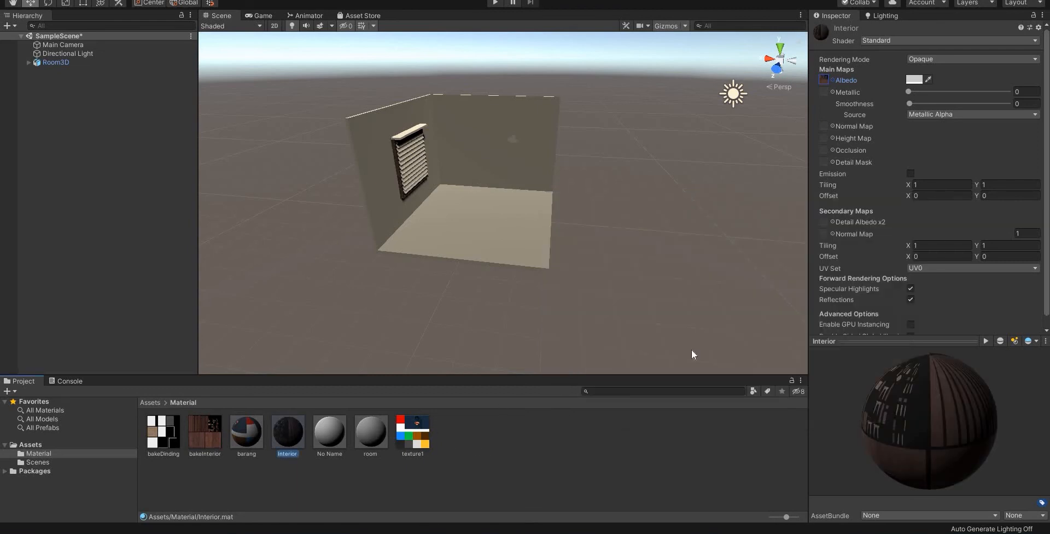
pyautogui.click(833, 81)
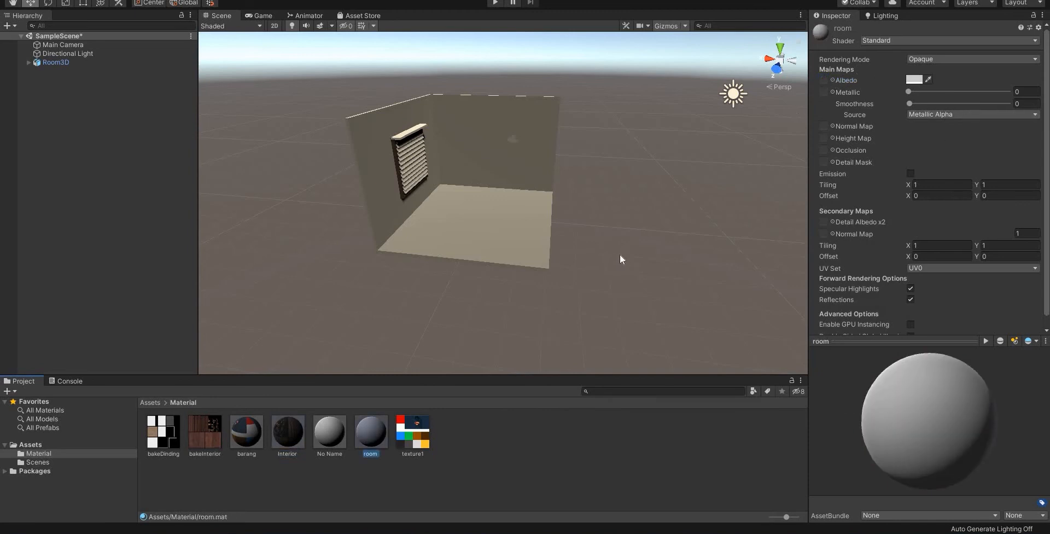
pyautogui.click(620, 256)
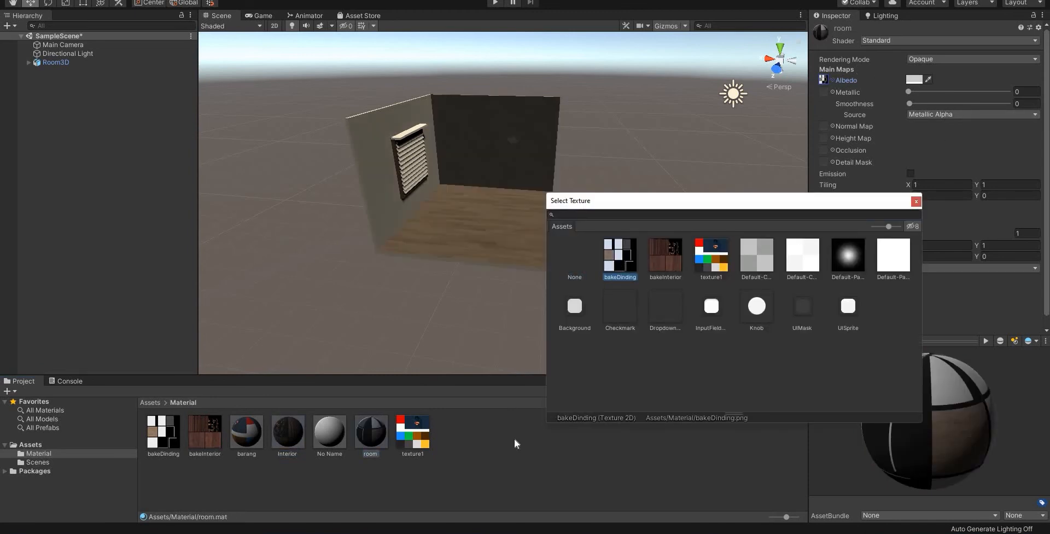
pyautogui.click(242, 405)
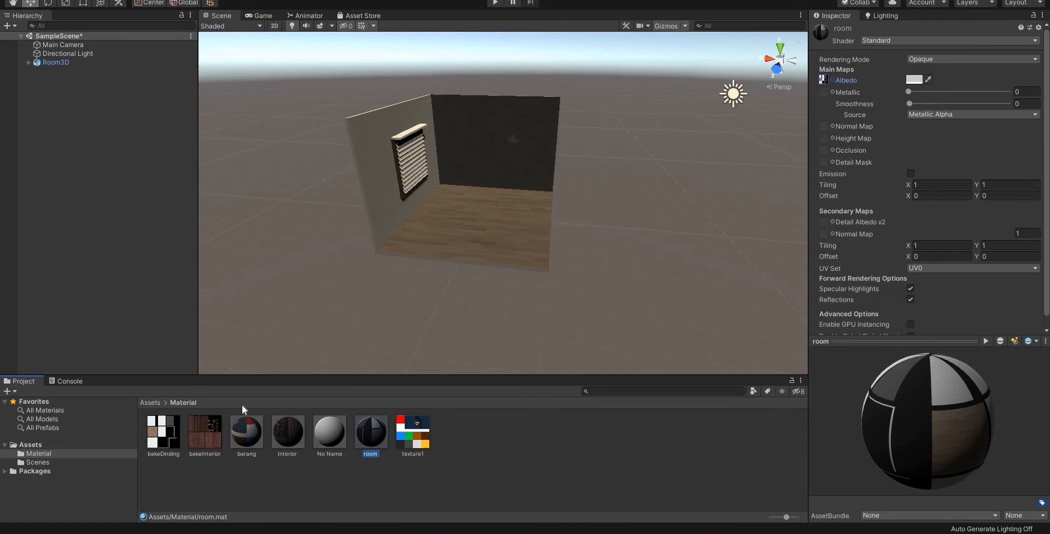
# Play the Room3D model's anim1 clip in the preview and inspect the textured room and furniture near the clip's end
pyautogui.click(154, 402)
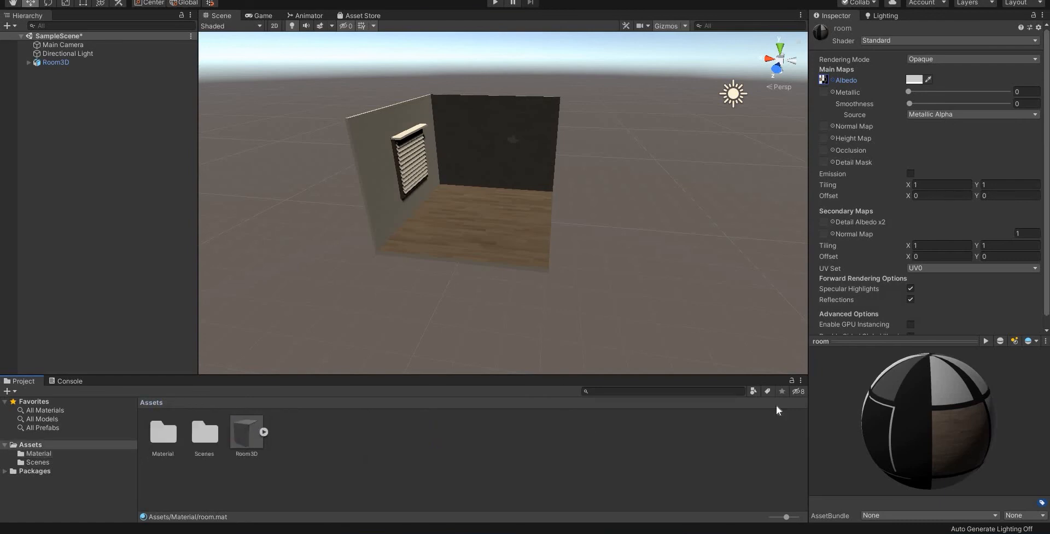
pyautogui.press('Right')
pyautogui.moveTo(917, 408); pyautogui.dragTo(936, 54)
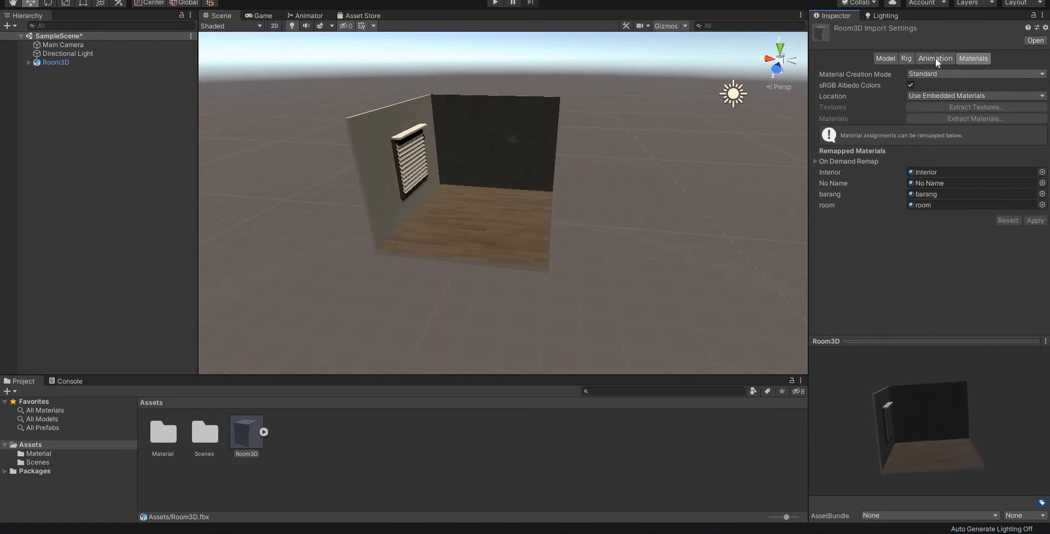
pyautogui.moveTo(966, 429); pyautogui.dragTo(937, 406)
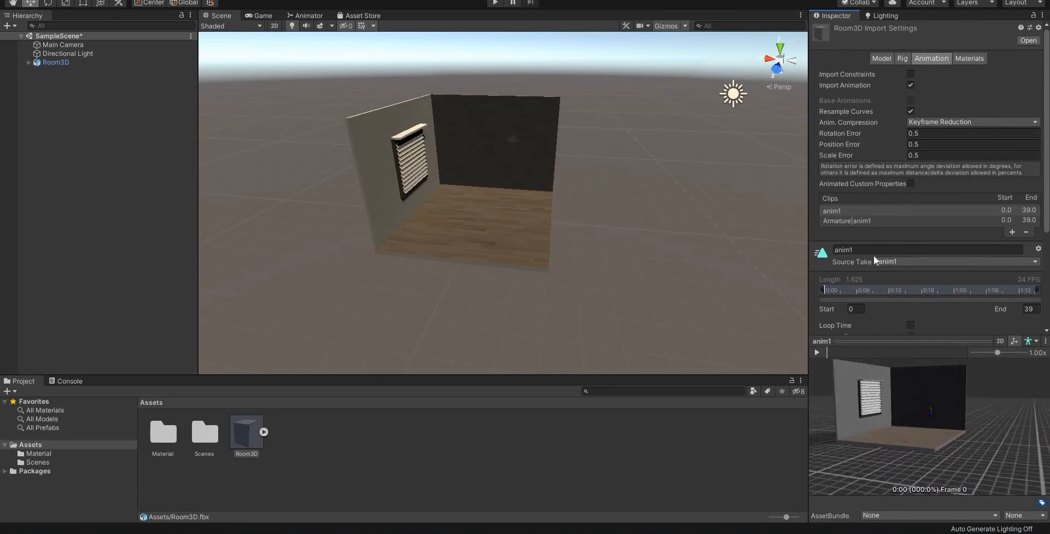
pyautogui.click(817, 353)
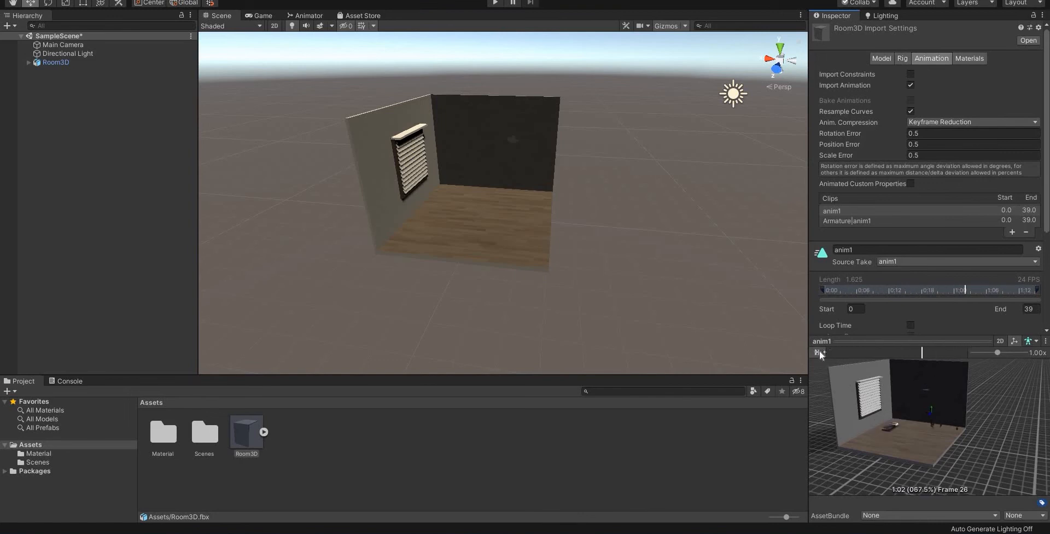
pyautogui.click(957, 352)
pyautogui.moveTo(929, 409); pyautogui.dragTo(875, 405)
pyautogui.scroll(3, 923, 415)
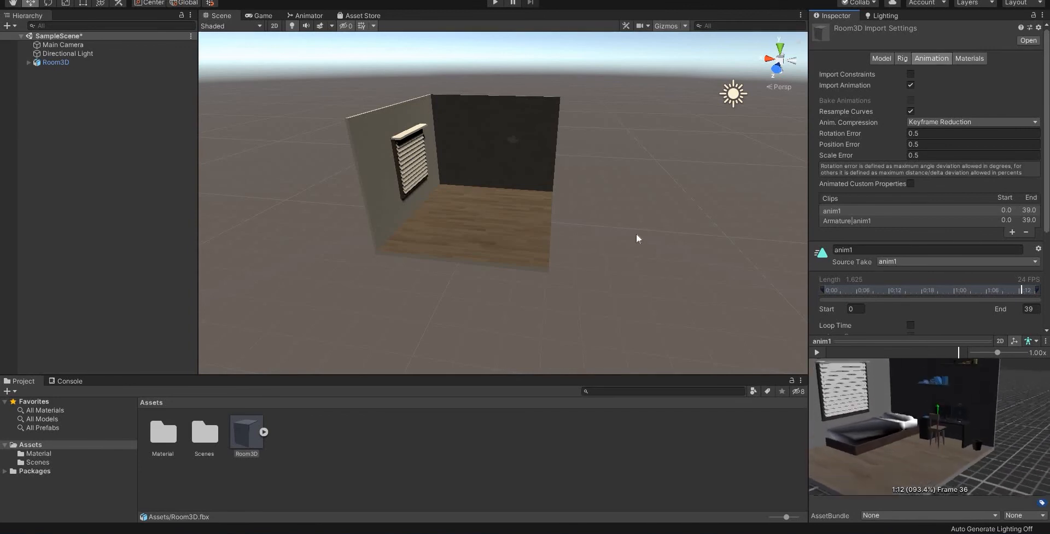
# Rotate the Directional Light to about 160 degrees on Y
pyautogui.click(703, 112)
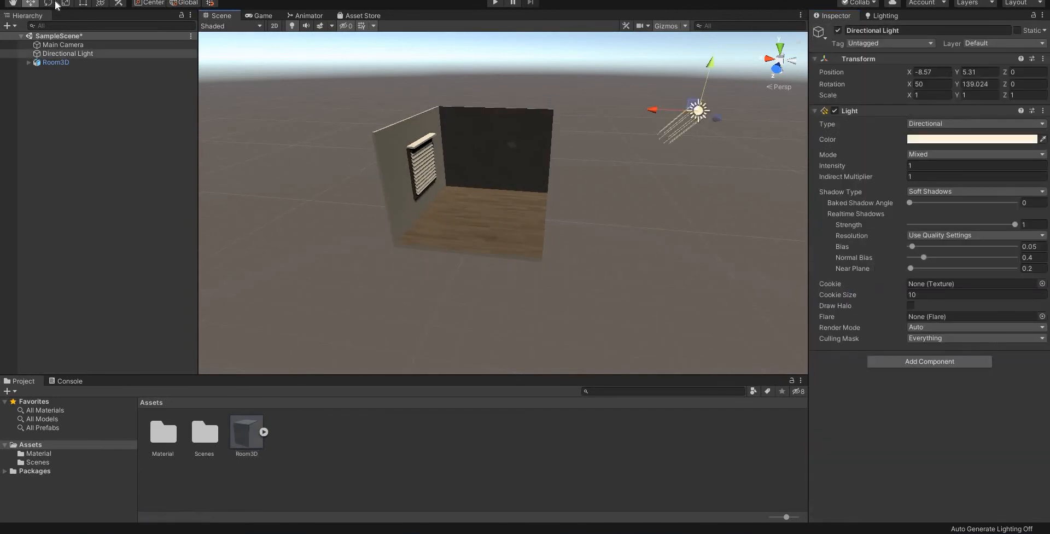
pyautogui.press('e')
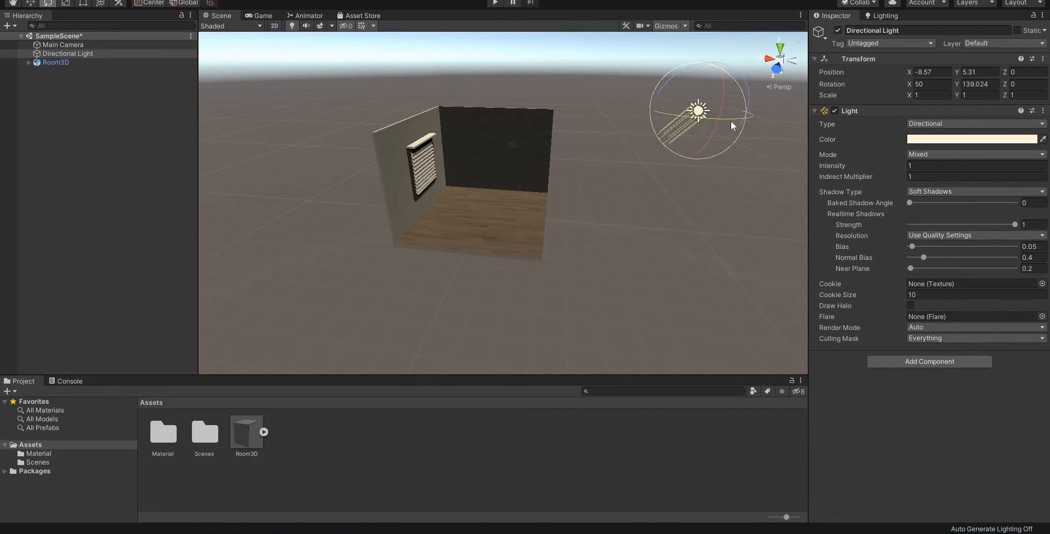
pyautogui.moveTo(700, 122); pyautogui.dragTo(574, 246)
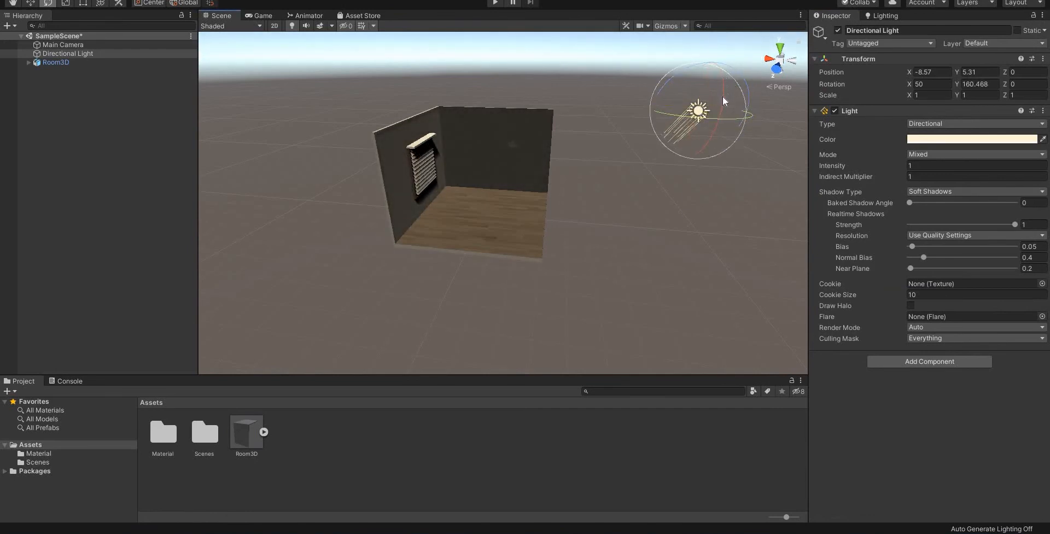
# Rotate the Directional Light to brighten the window wall, and orient the Room3D animation preview towards the room's interior
pyautogui.moveTo(723, 96)
pyautogui.mouseDown()
pyautogui.moveTo(744, 78)
pyautogui.moveTo(758, 89)
pyautogui.moveTo(497, 320)
pyautogui.moveTo(292, 429)
pyautogui.moveTo(316, 433)
pyautogui.mouseUp()
pyautogui.click(246, 432)
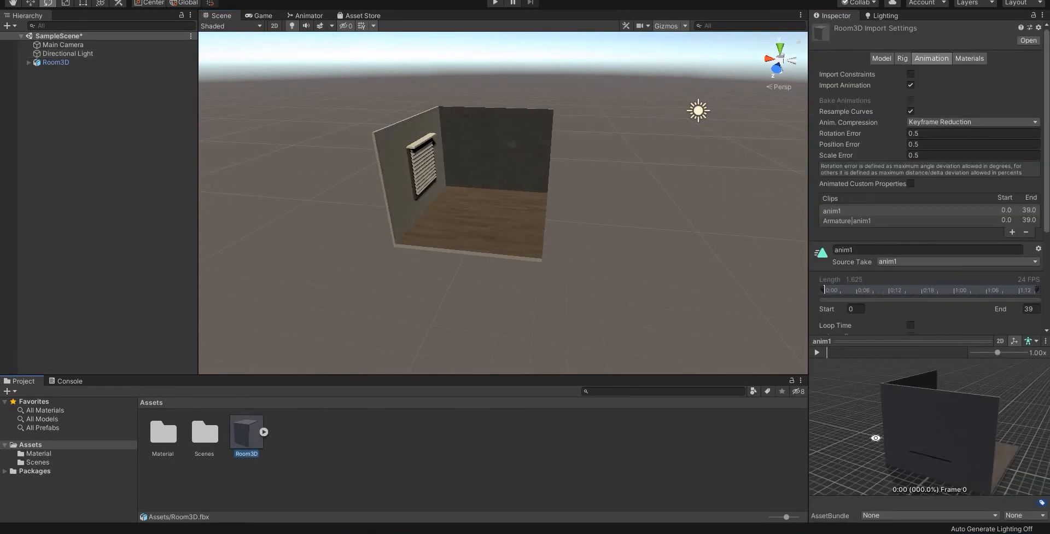
pyautogui.moveTo(877, 438); pyautogui.dragTo(825, 409)
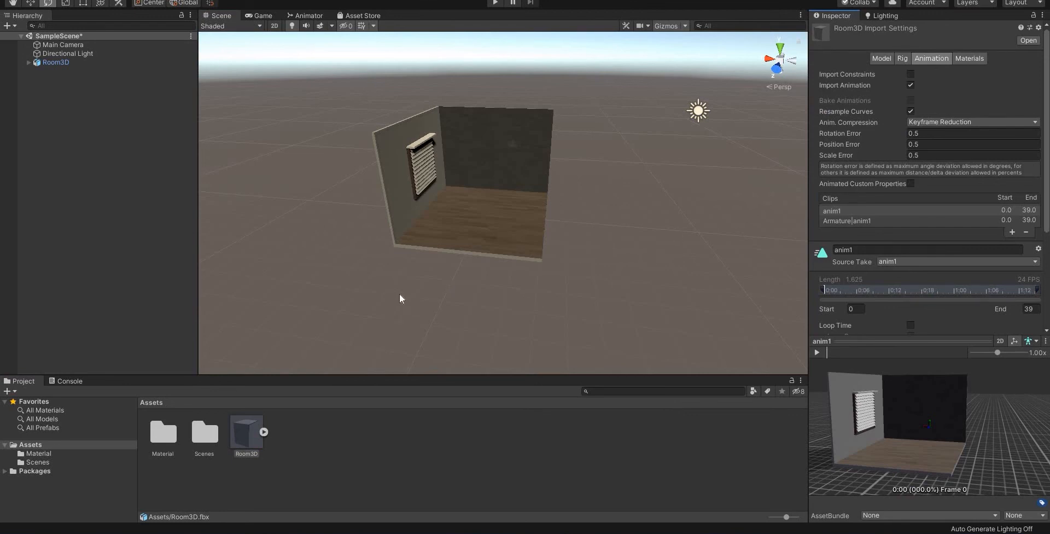
# Compare the extracted materials in the Material folder with the list of materials available for the Room object in Blender
pyautogui.doubleClick(159, 435)
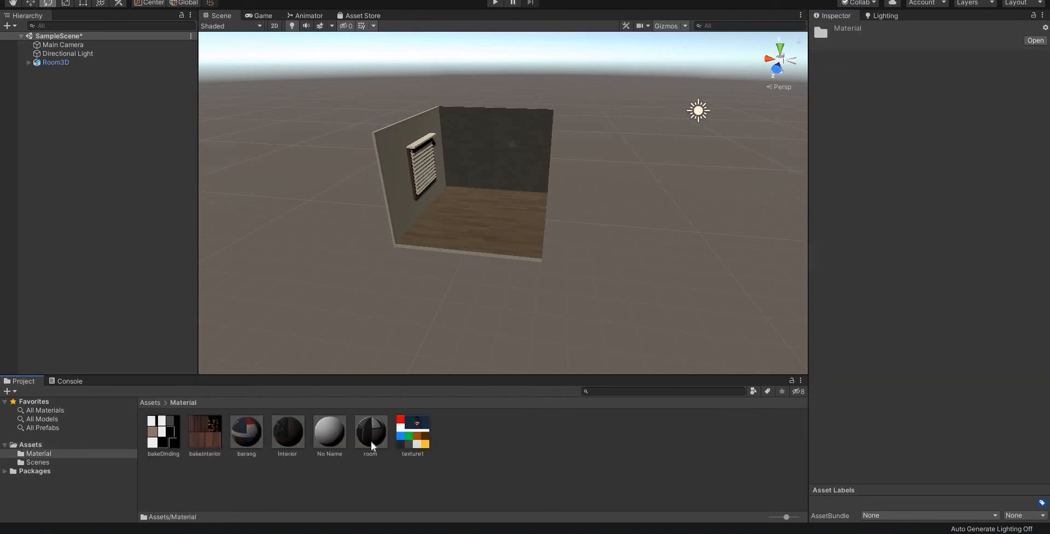
pyautogui.click(371, 437)
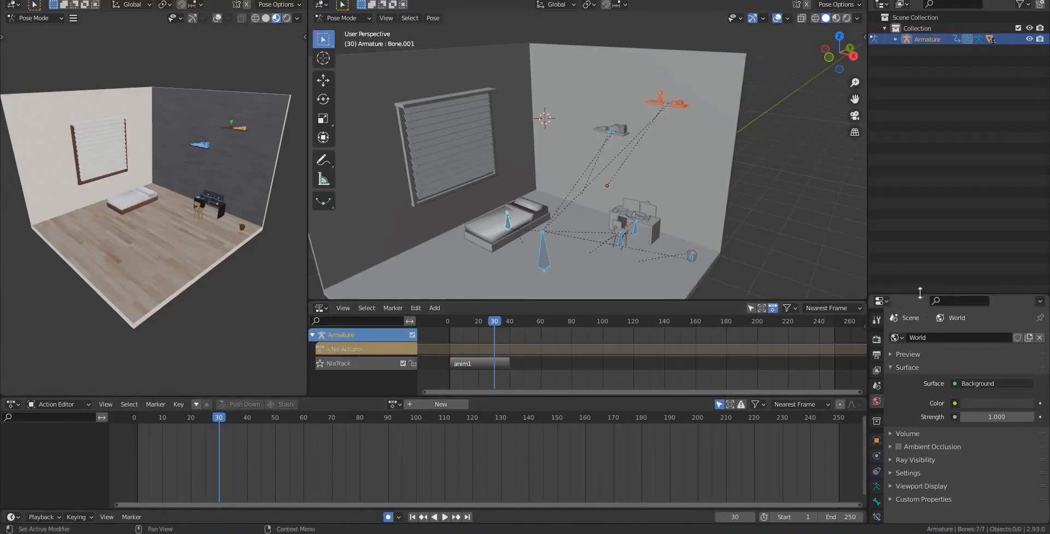
pyautogui.moveTo(912, 215); pyautogui.dragTo(903, 152)
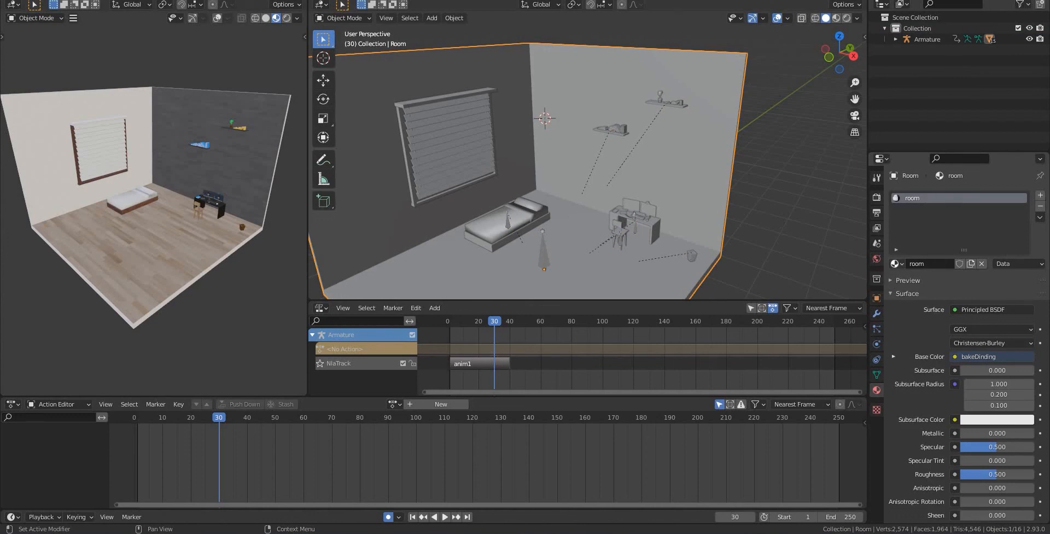
pyautogui.click(897, 263)
pyautogui.press('Down')
pyautogui.press('Down')
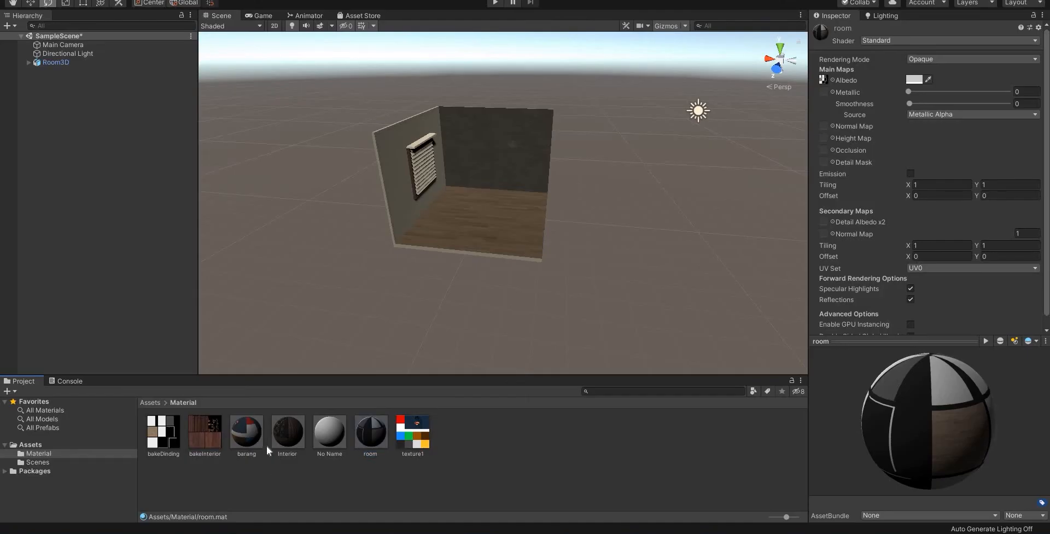
# Delete the No Name material in Unity and return to the Assets folder
pyautogui.click(342, 437)
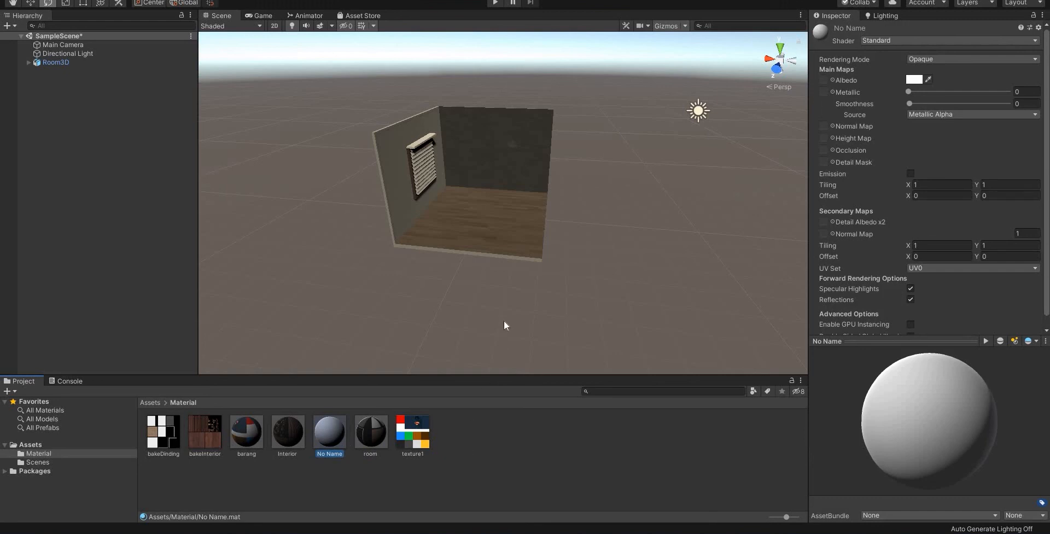
pyautogui.rightClick(326, 447)
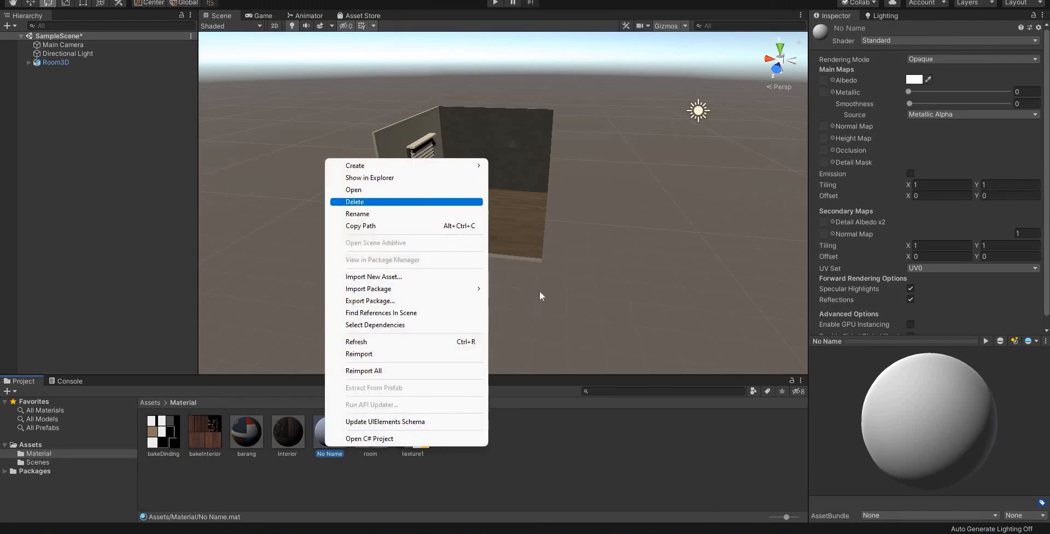
pyautogui.click(355, 201)
pyautogui.press('Return')
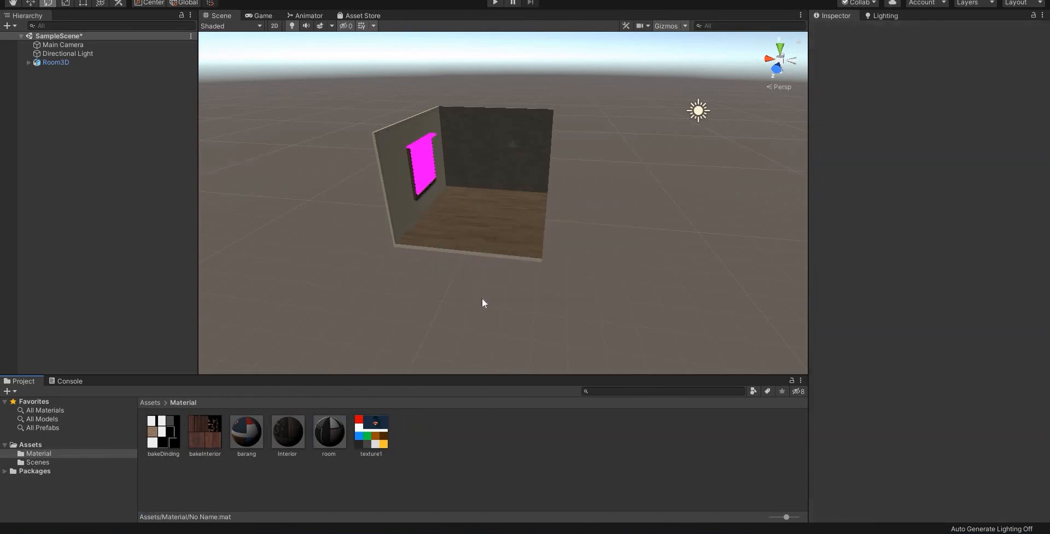
pyautogui.press('Right')
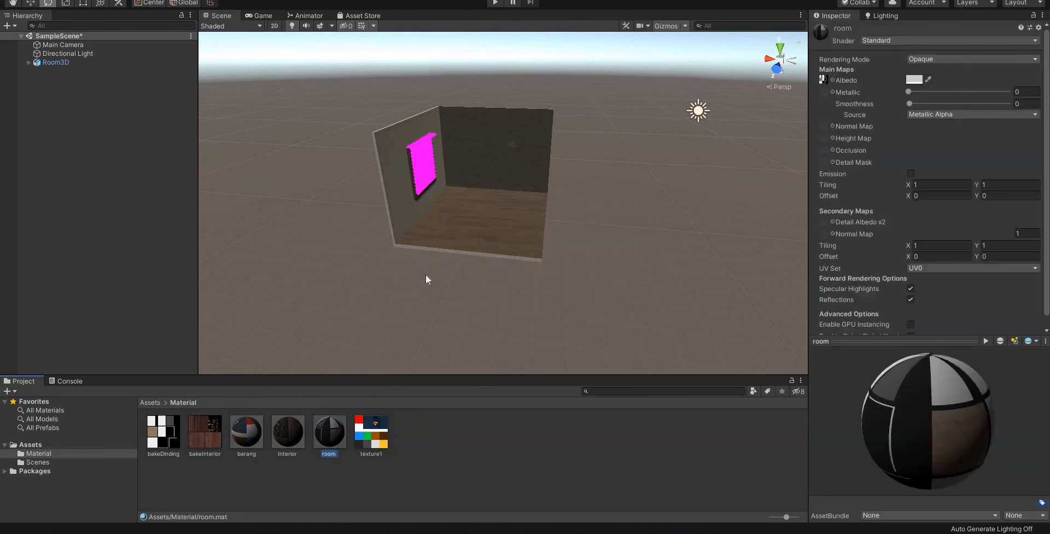
pyautogui.press('Left')
pyautogui.press('Left')
pyautogui.press('BackSpace')
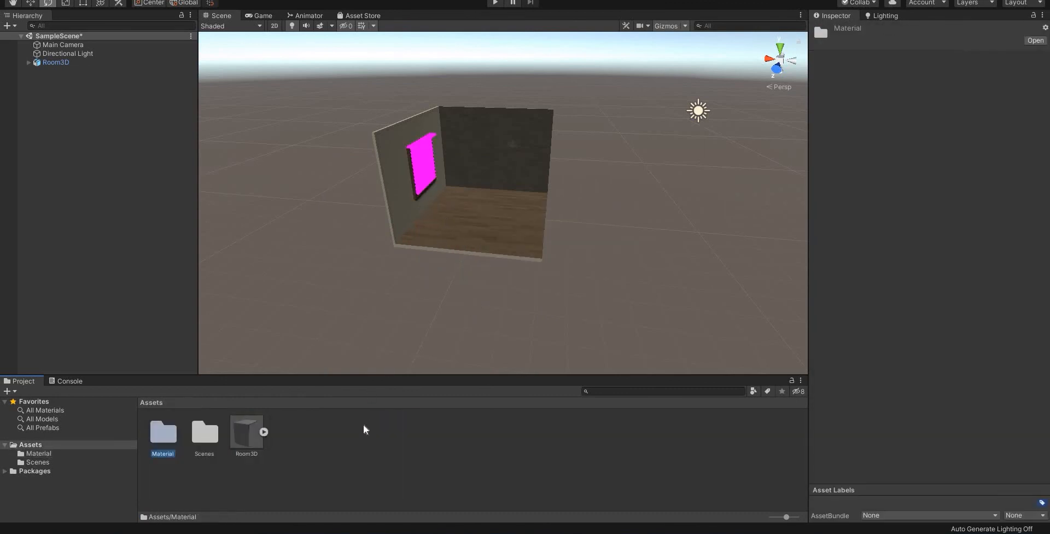
# Switch to Blender and check which material is assigned to the window frame and its blinds
pyautogui.rightClick(370, 453)
pyautogui.moveTo(459, 256); pyautogui.dragTo(458, 286, button='middle')
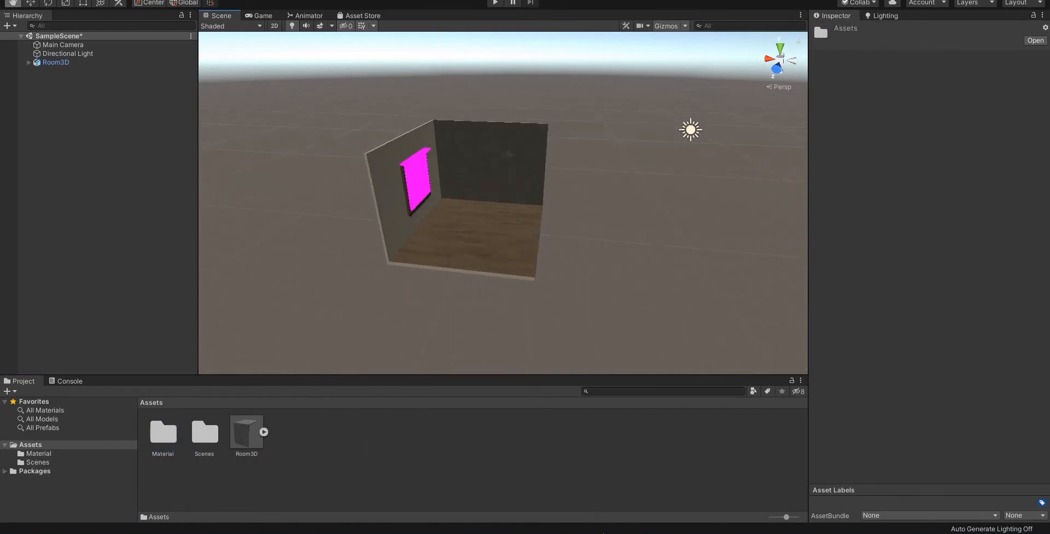
pyautogui.press('e')
pyautogui.click(598, 495)
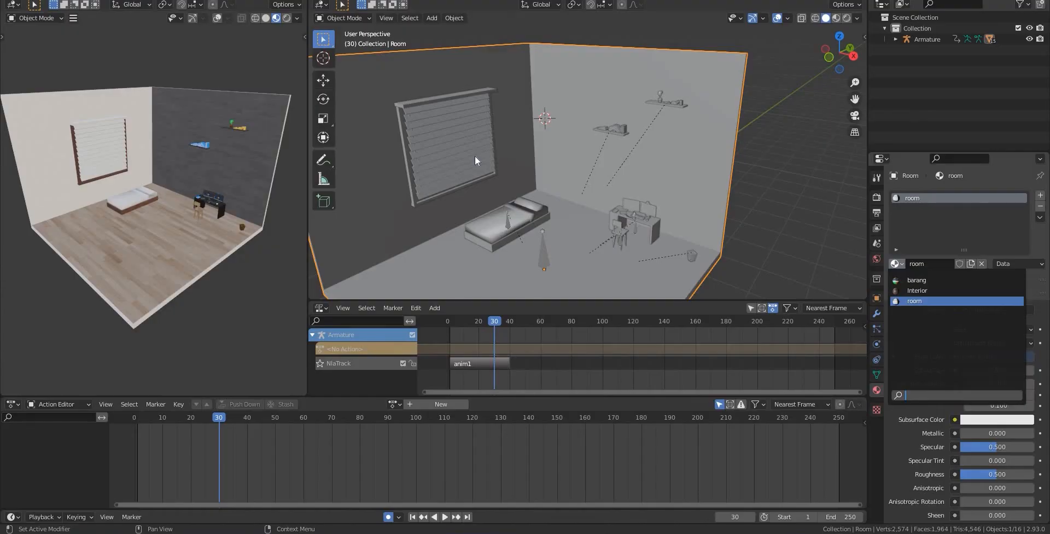
pyautogui.click(463, 166)
pyautogui.click(476, 160)
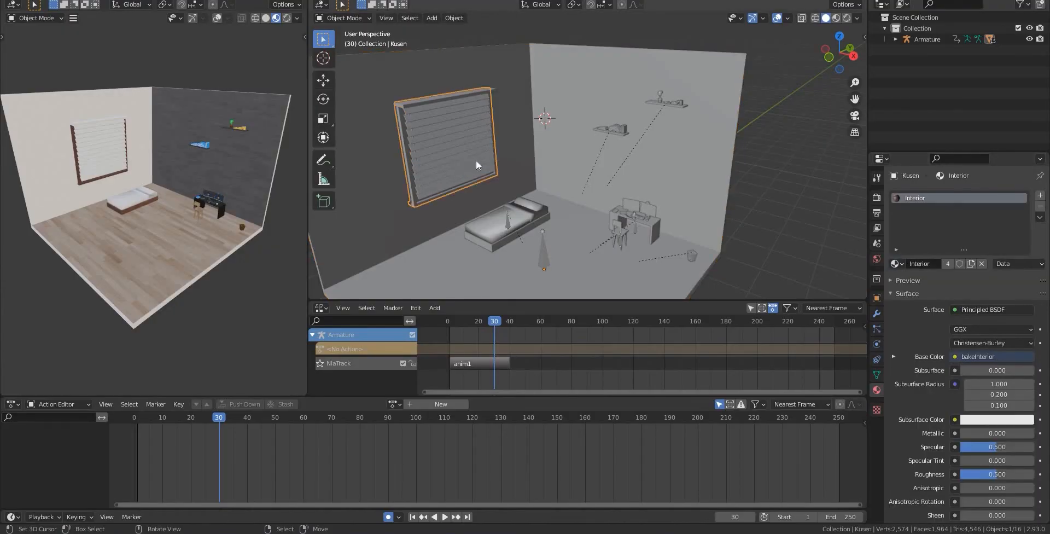
pyautogui.click(459, 163)
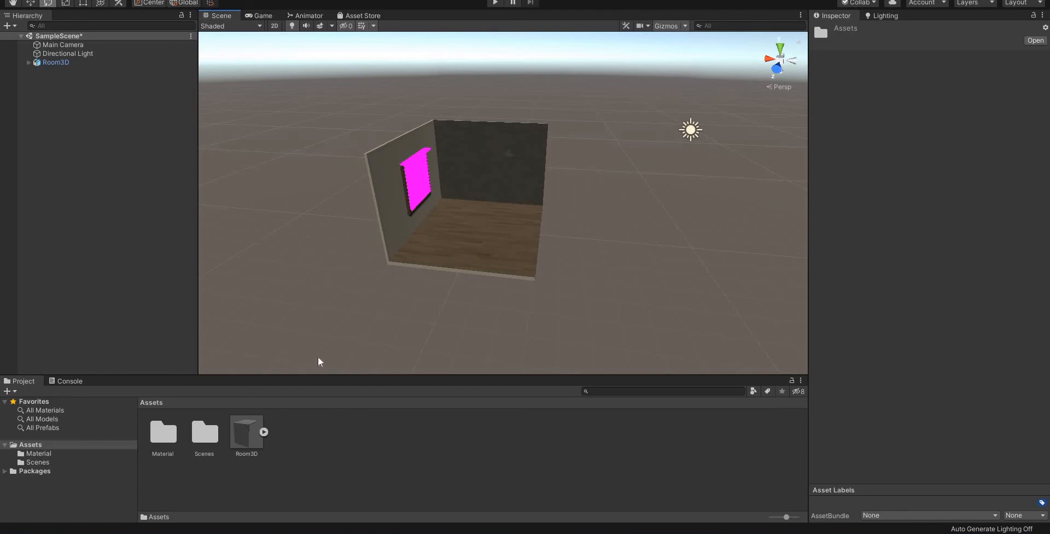
# Apply the barang material from the Material folder to the window blinds in the Unity scene
pyautogui.click(432, 246)
pyautogui.doubleClick(163, 432)
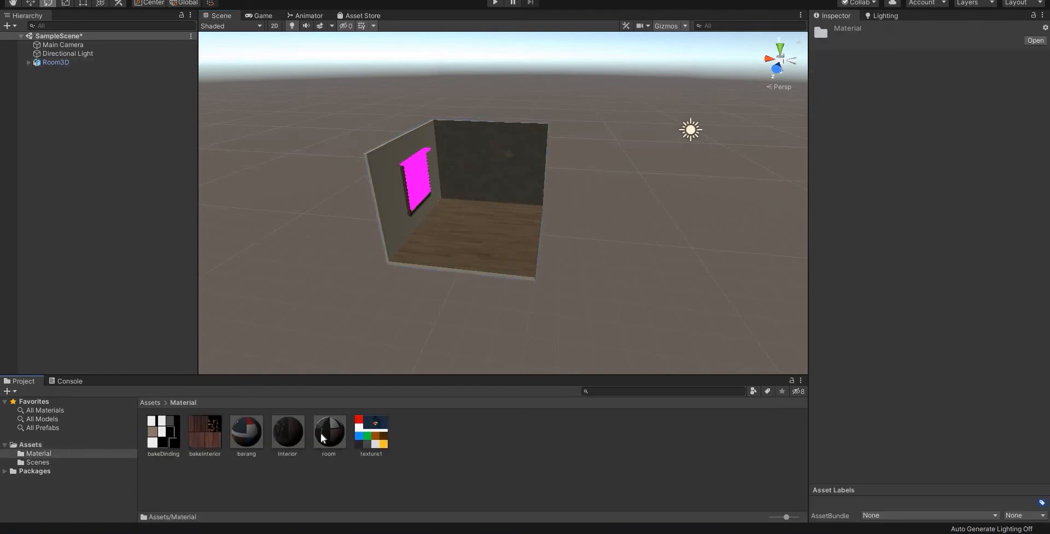
pyautogui.click(245, 440)
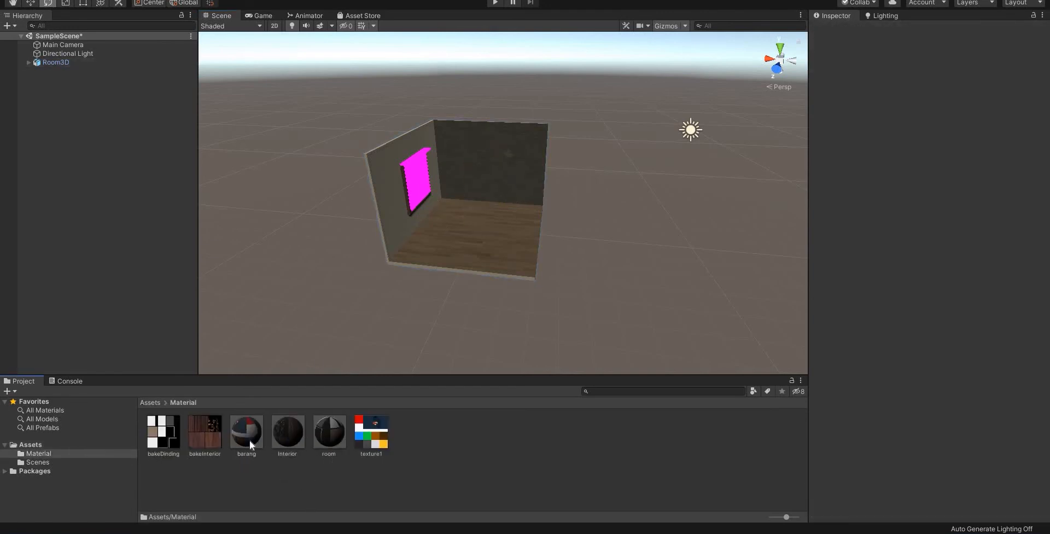
pyautogui.moveTo(248, 437); pyautogui.dragTo(416, 183)
pyautogui.keyDown('alt'); pyautogui.moveTo(368, 278); pyautogui.dragTo(352, 300); pyautogui.keyUp('alt')
pyautogui.scroll(2, 352, 301)
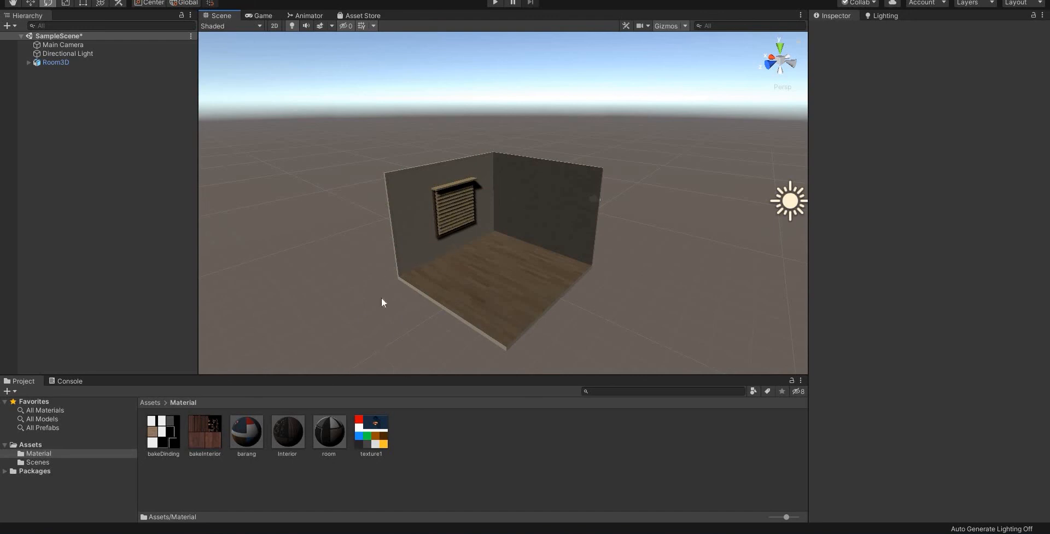
pyautogui.moveTo(388, 298); pyautogui.dragTo(422, 304, button='right')
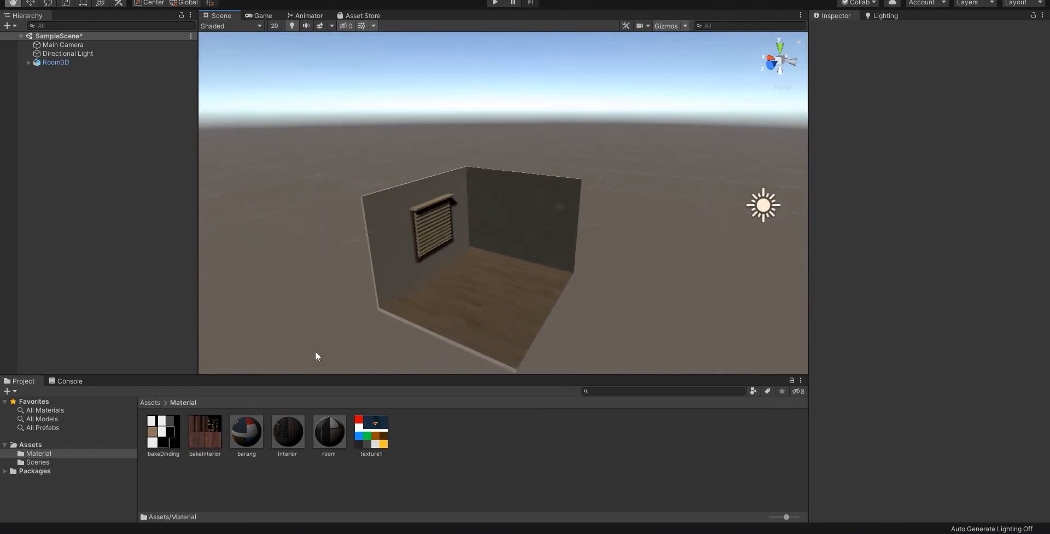
# Play the Room3D model's anim1 clip in the preview to check the blinds and furniture materials, pausing near the clip's end
pyautogui.press('e')
pyautogui.click(150, 404)
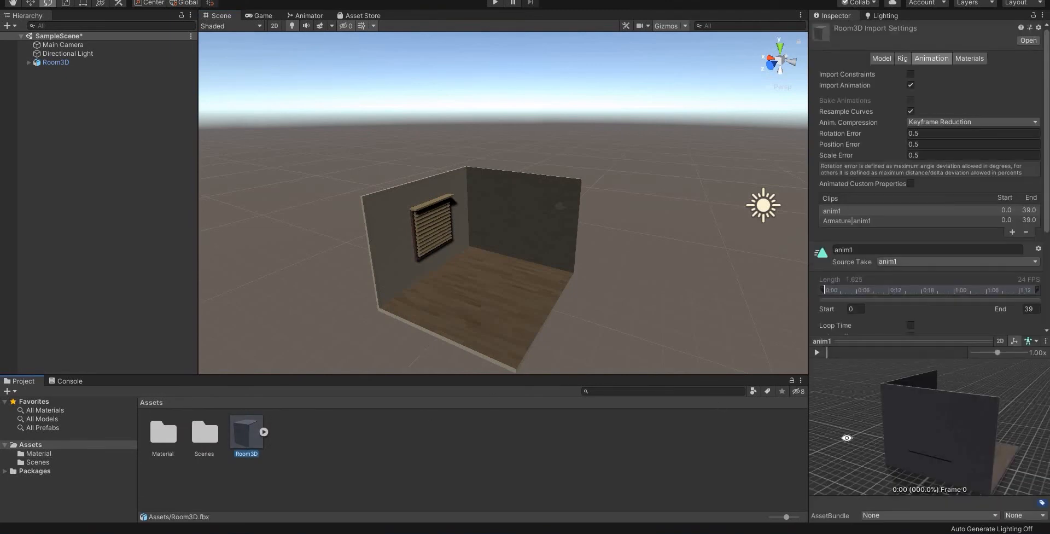
pyautogui.moveTo(812, 424); pyautogui.dragTo(819, 354)
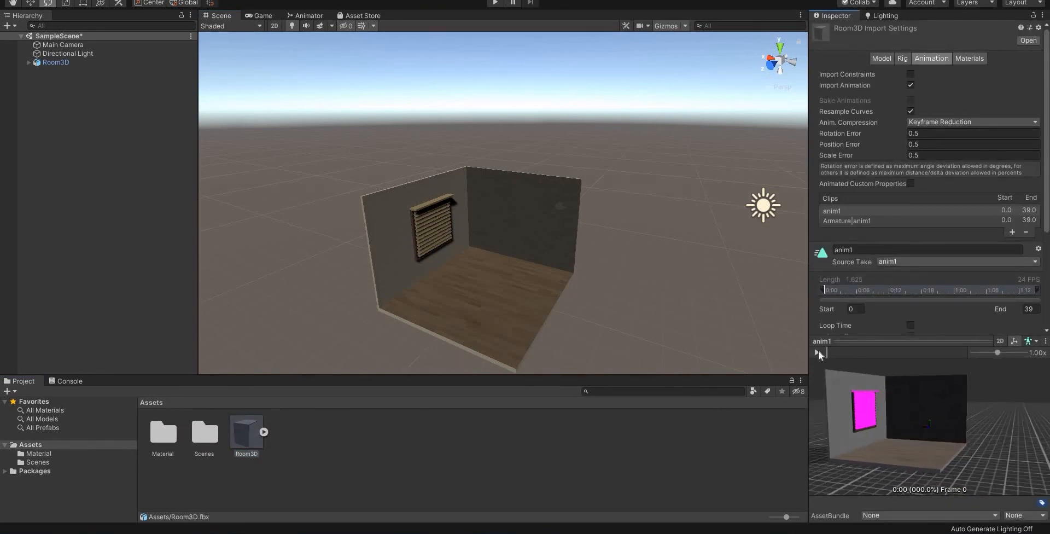
pyautogui.click(818, 352)
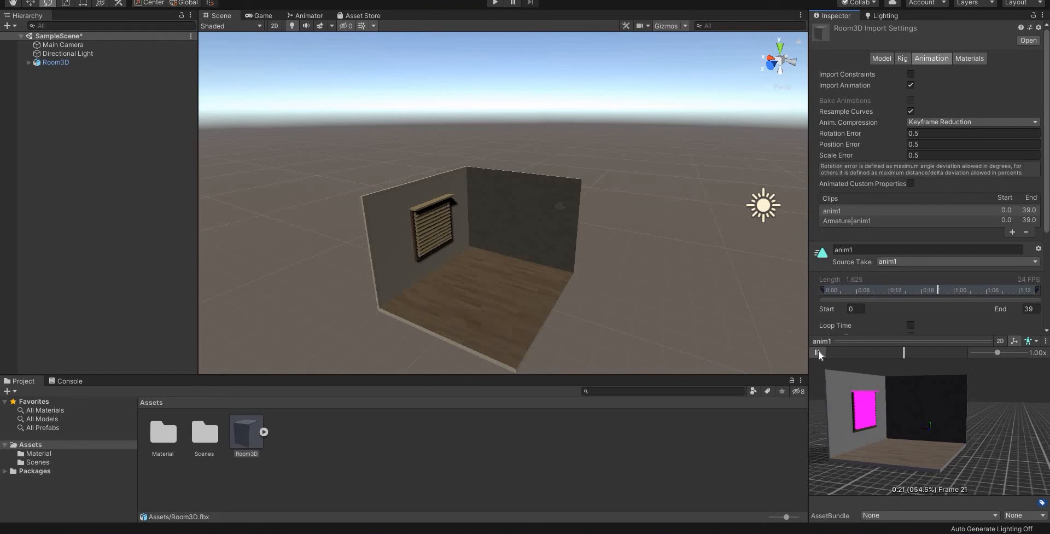
pyautogui.click(816, 353)
pyautogui.click(816, 353)
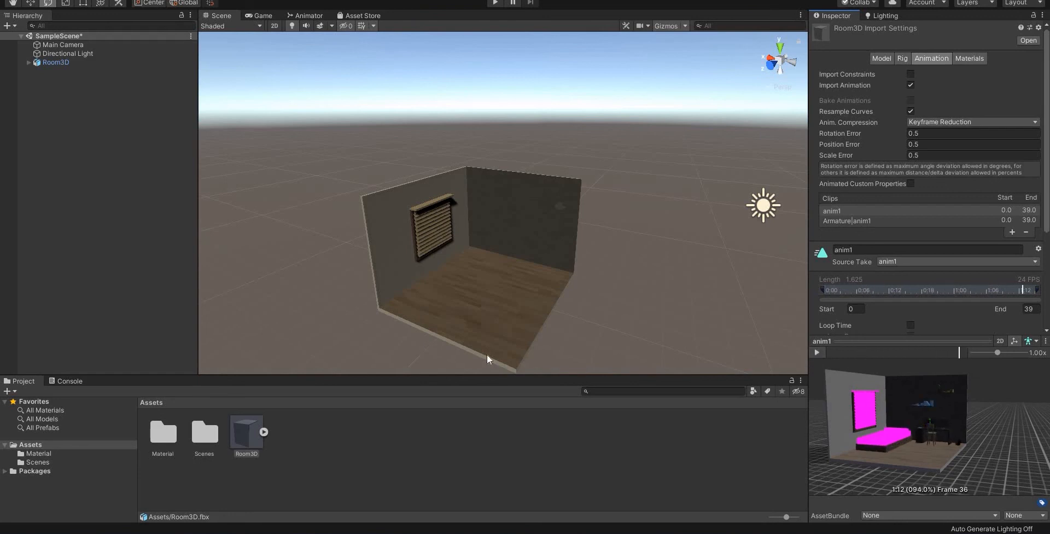